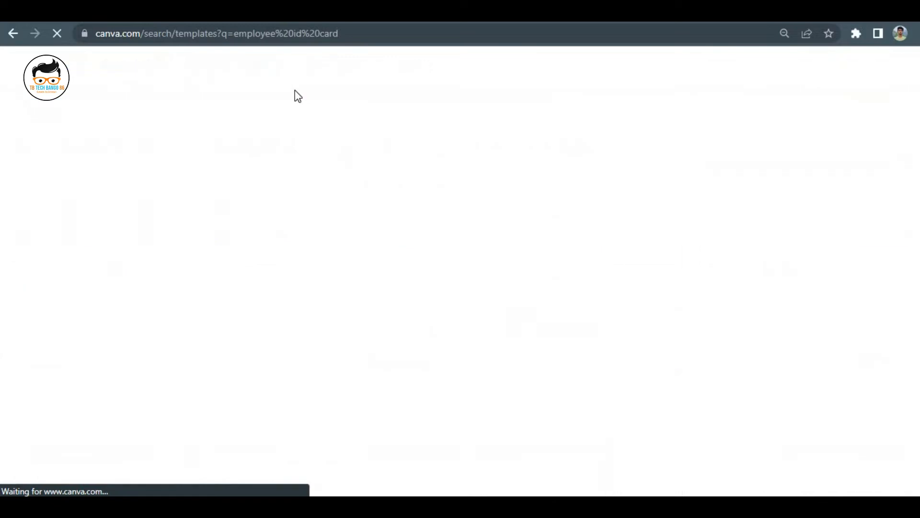
# Examine the template results for "employee id card", looking for a suitable portrait ID card design.
pyautogui.scroll(-5, 654, 324)
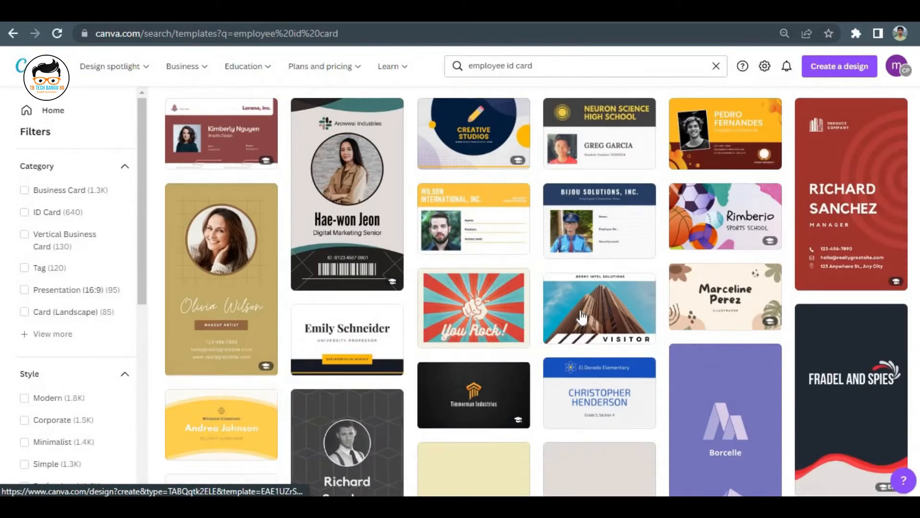
pyautogui.scroll(3, 445, 334)
pyautogui.scroll(-10, 446, 335)
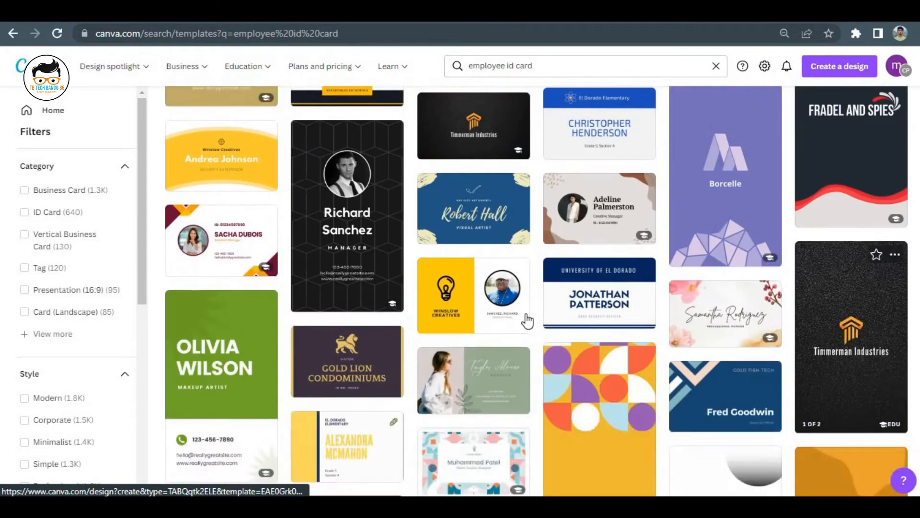
pyautogui.scroll(1, 659, 326)
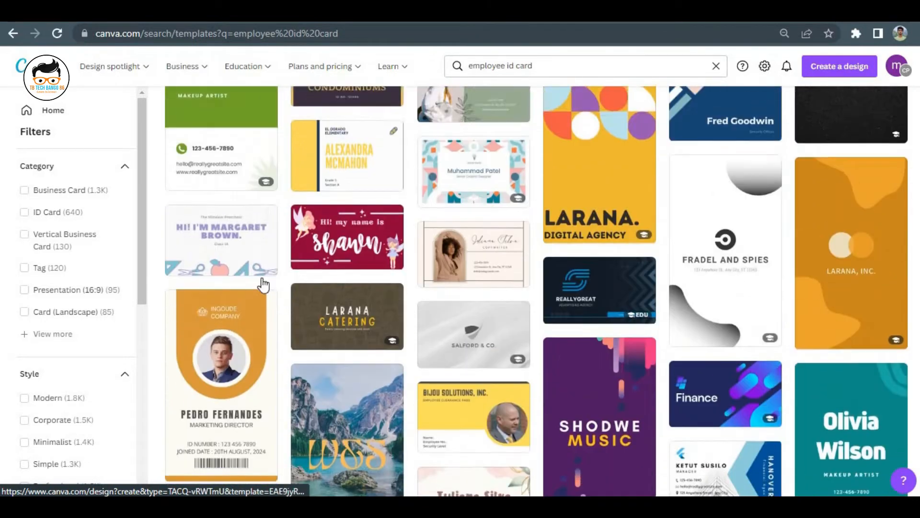
pyautogui.scroll(-10, 783, 313)
pyautogui.scroll(1, 871, 325)
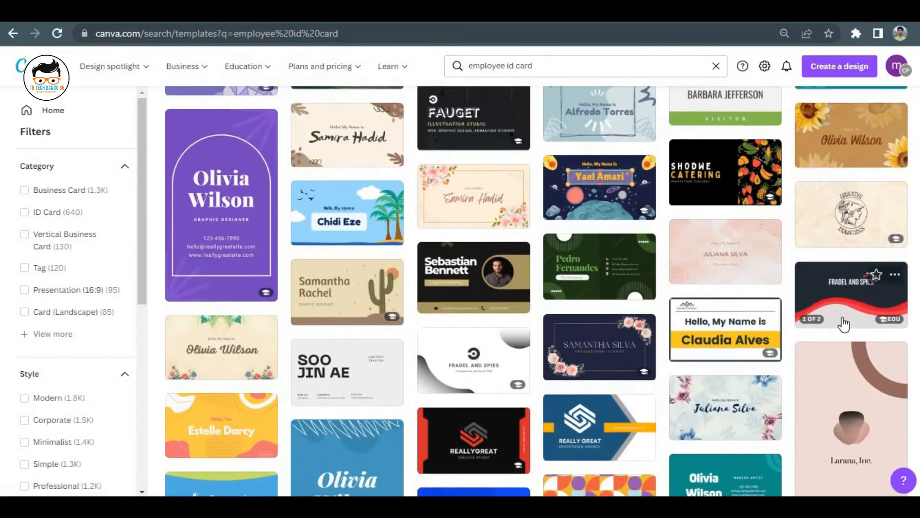
pyautogui.scroll(-7, 600, 324)
pyautogui.scroll(-6, 601, 325)
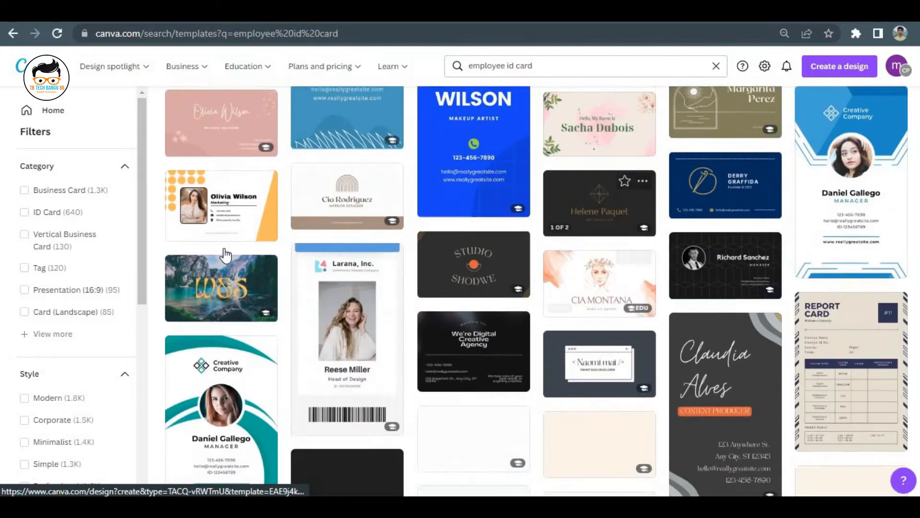
pyautogui.scroll(-10, 861, 301)
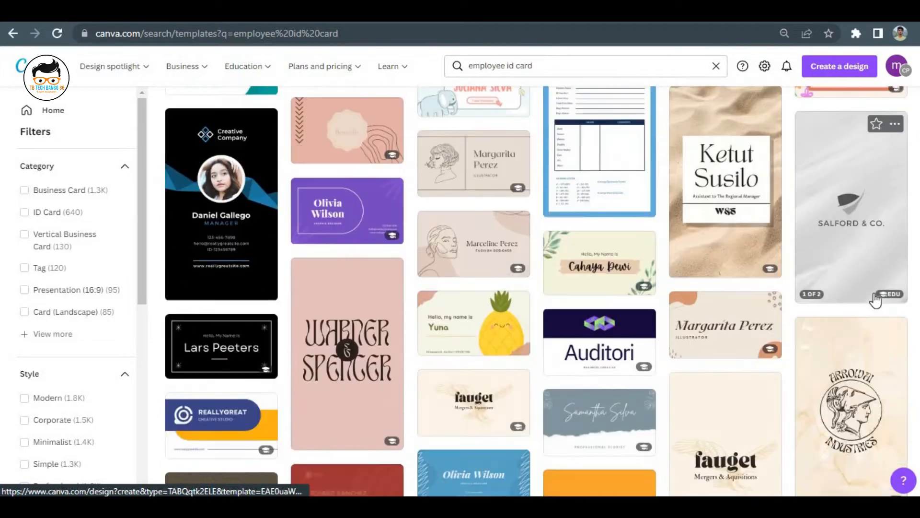
pyautogui.scroll(-10, 327, 343)
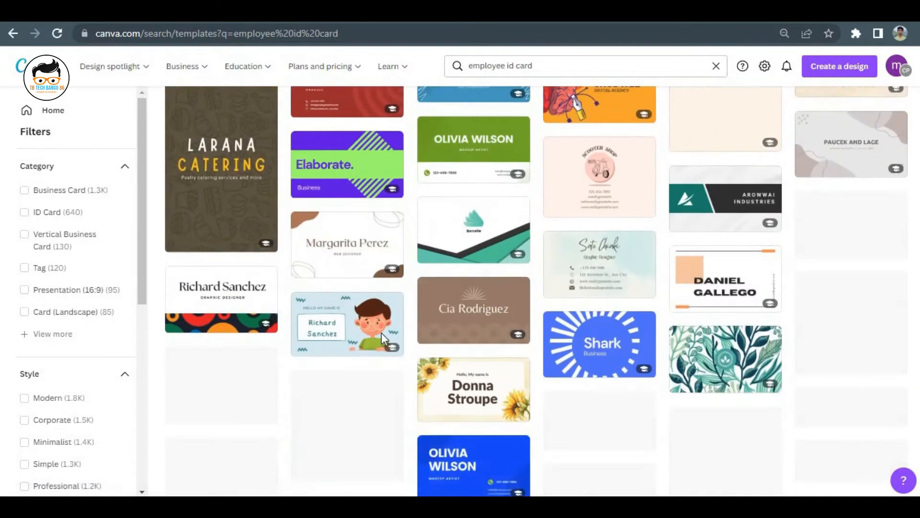
pyautogui.scroll(-10, 568, 330)
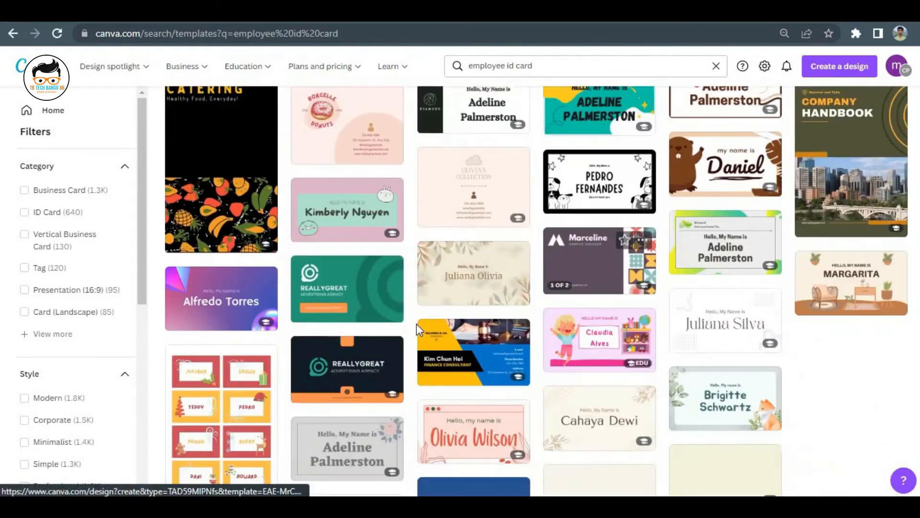
pyautogui.scroll(-10, 571, 340)
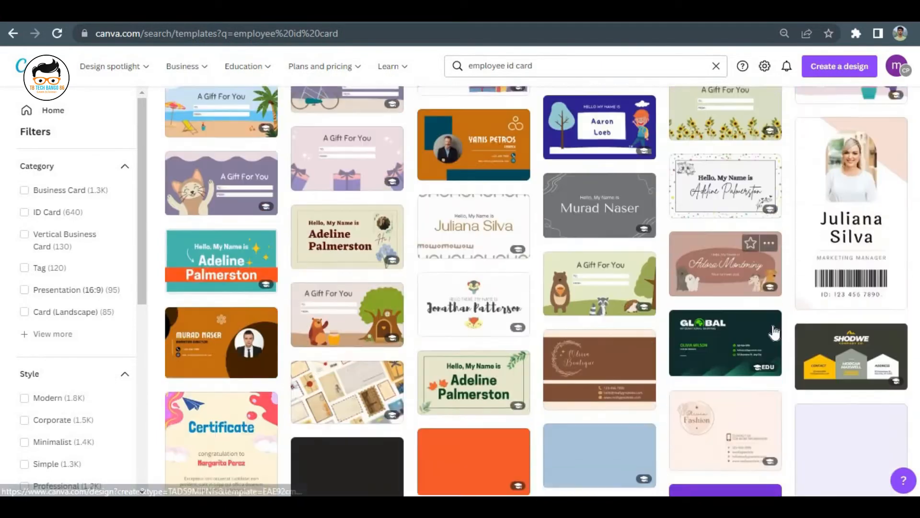
pyautogui.scroll(-10, 533, 282)
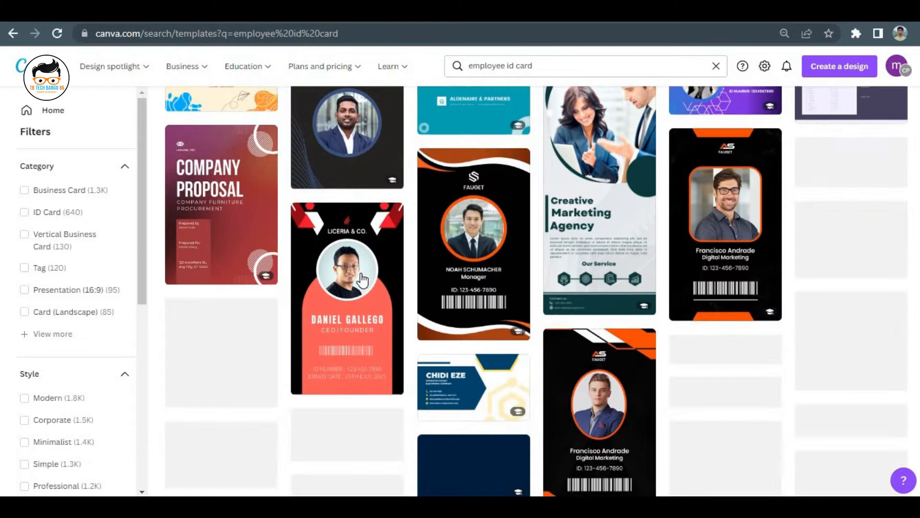
pyautogui.scroll(-3, 485, 310)
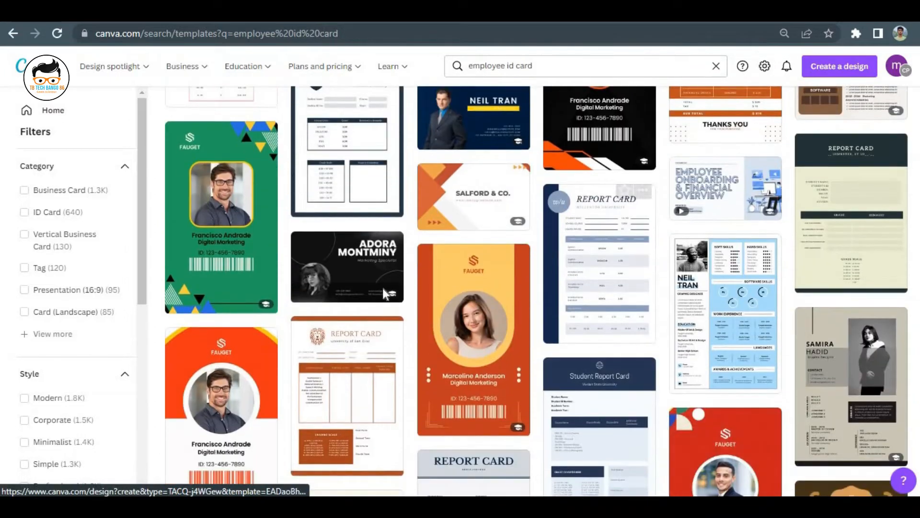
pyautogui.scroll(-5, 634, 305)
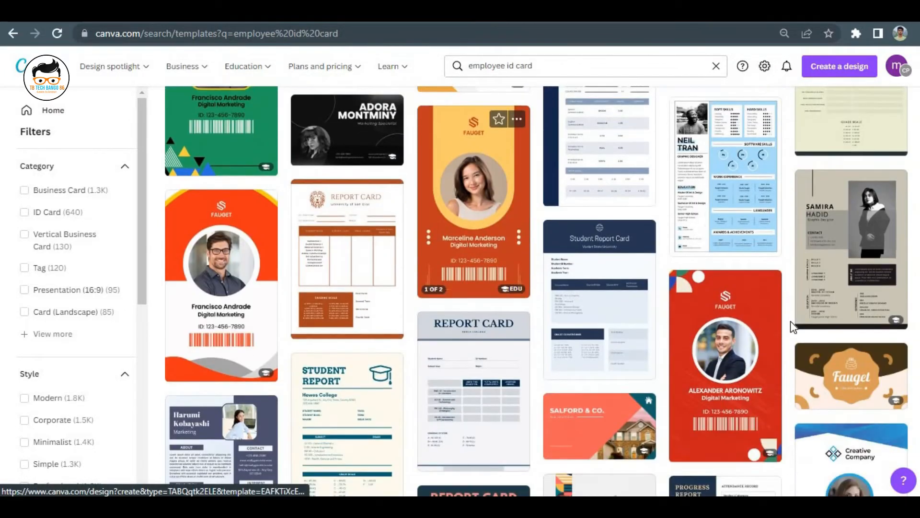
pyautogui.scroll(-2, 852, 309)
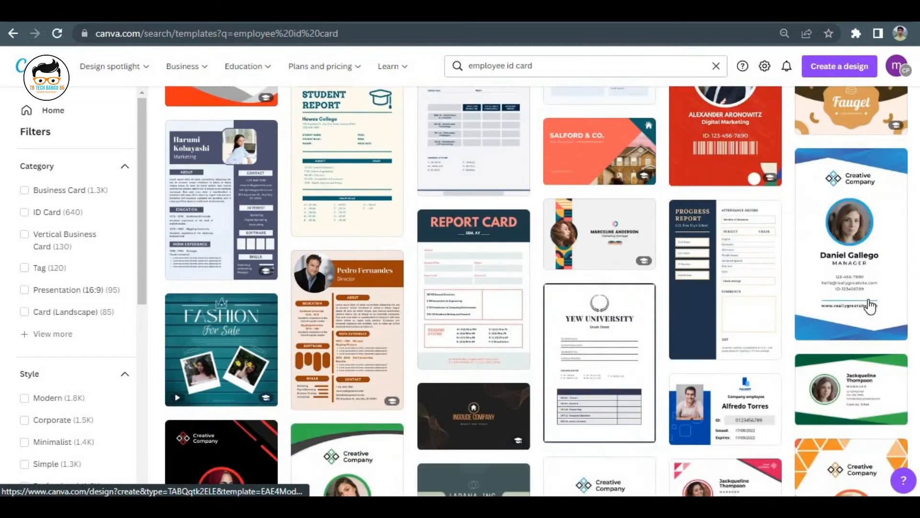
pyautogui.scroll(-2, 848, 269)
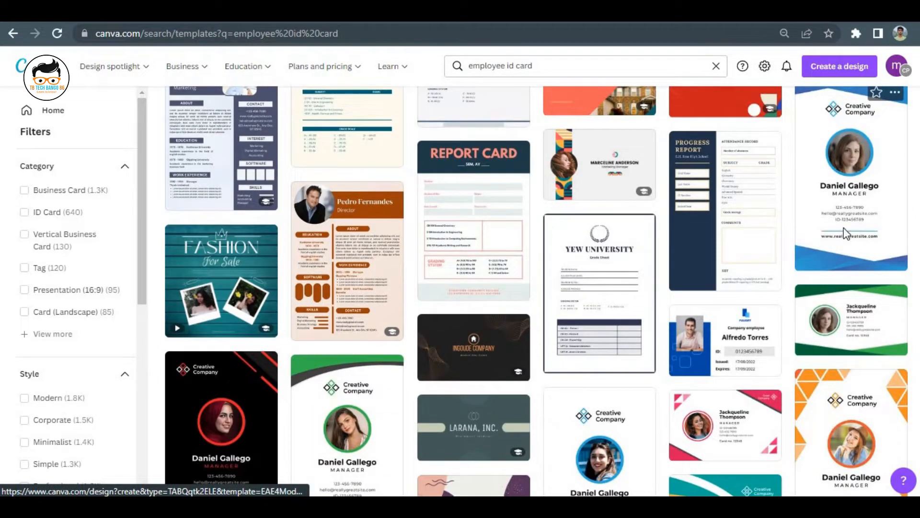
# Open the blue-and-white Creative Company portrait template for editing and delete all elements from its page.
pyautogui.click(216, 186)
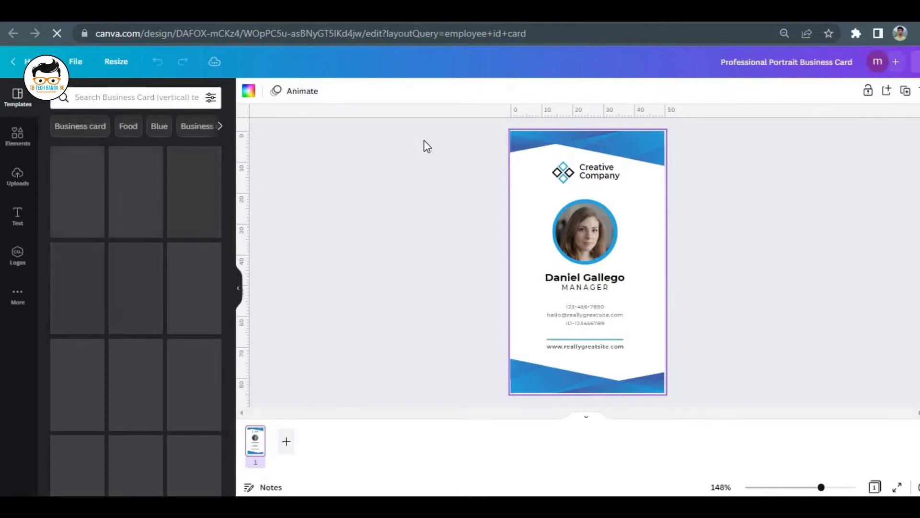
pyautogui.moveTo(425, 126); pyautogui.dragTo(695, 403)
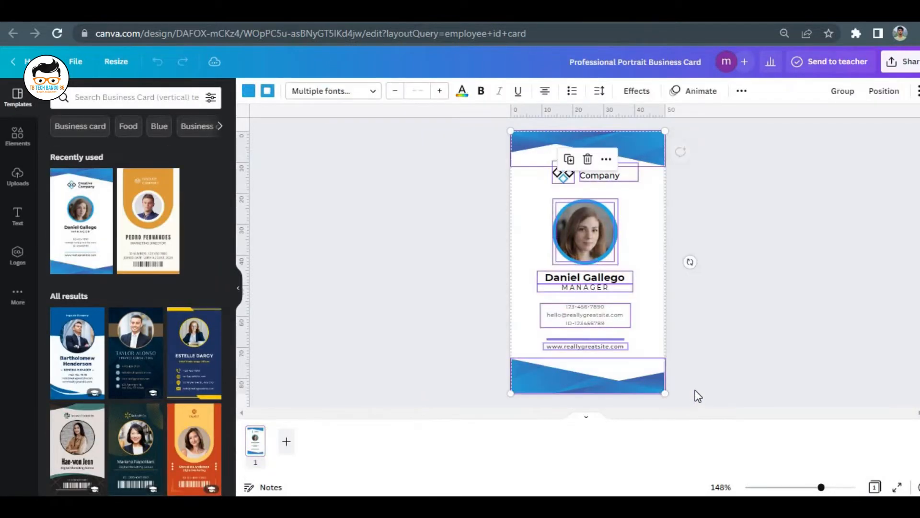
pyautogui.press('Delete')
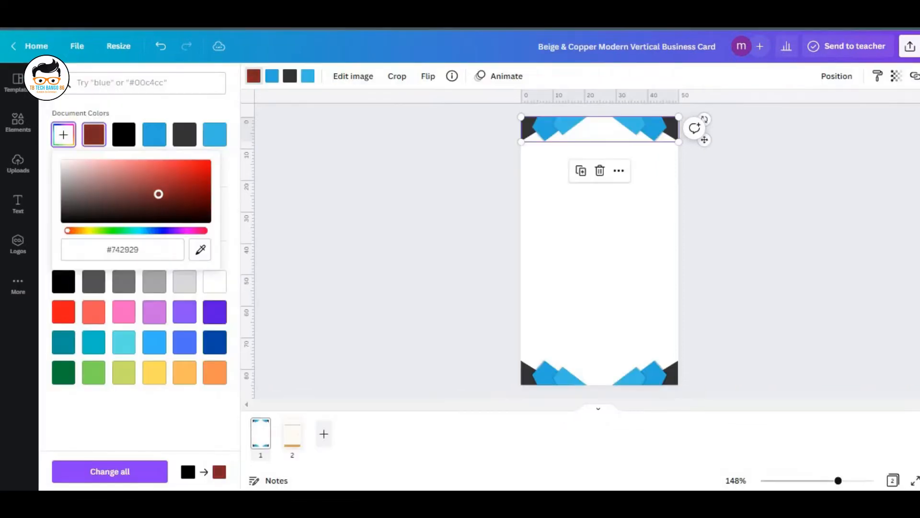
# Set the header graphic's first colour to black and its dark grey corner shapes to navy #0B0959.
pyautogui.moveTo(158, 194); pyautogui.dragTo(64, 221)
pyautogui.click(296, 83)
pyautogui.click(64, 134)
pyautogui.click(195, 175)
pyautogui.moveTo(195, 174); pyautogui.dragTo(196, 200)
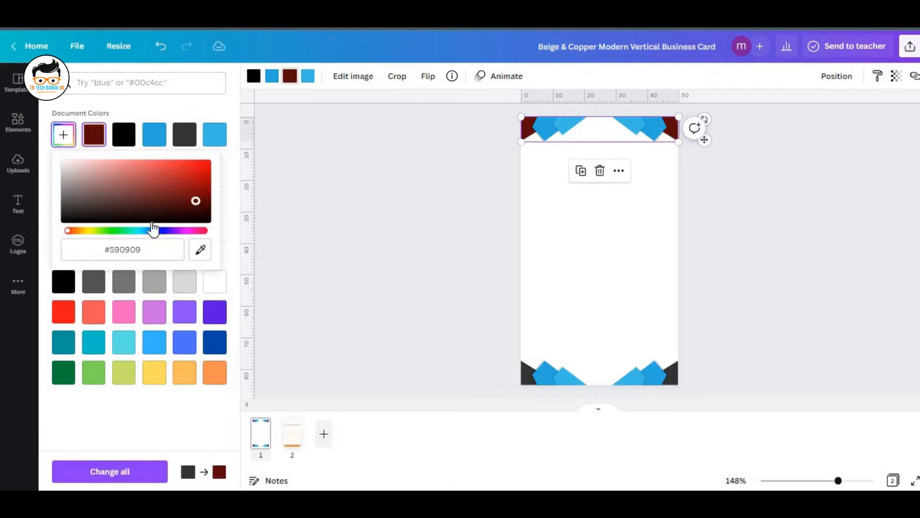
pyautogui.click(160, 230)
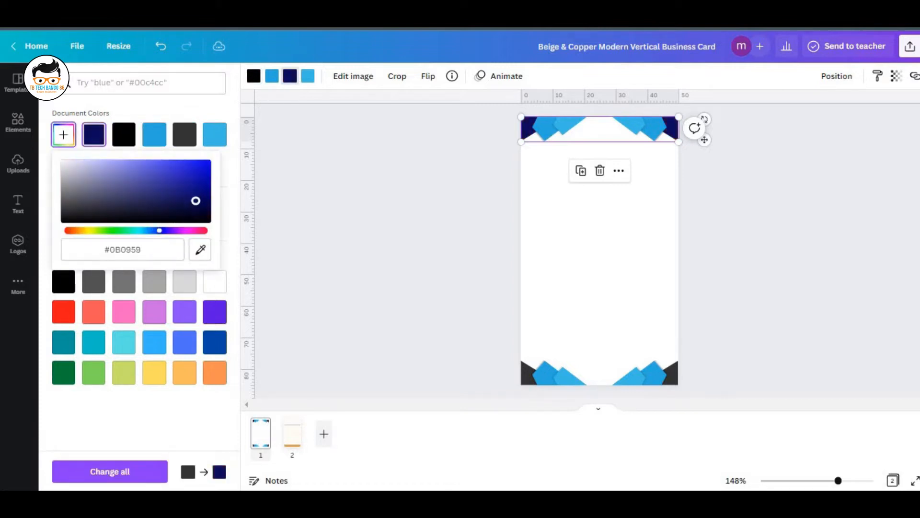
# Recolour the header graphic's outer blue shapes golden yellow and its inner light-blue shapes orange.
pyautogui.click(268, 81)
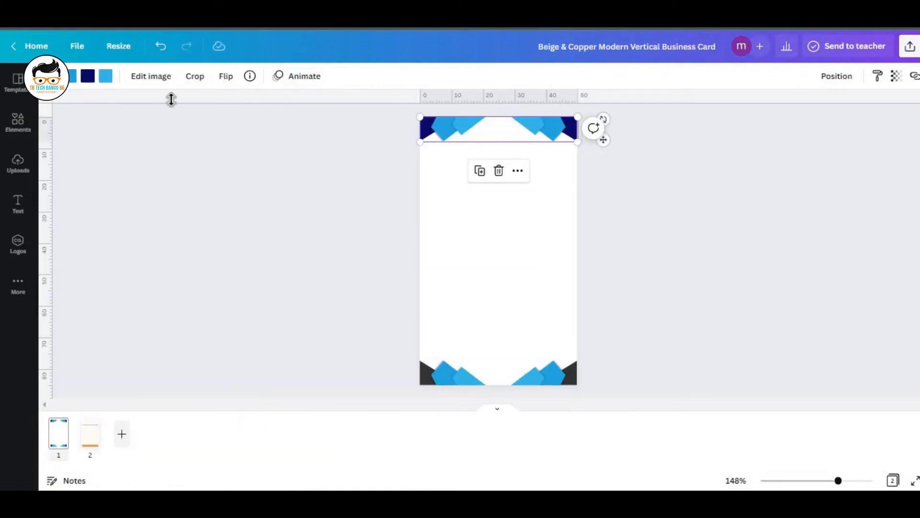
pyautogui.click(71, 79)
pyautogui.click(64, 135)
pyautogui.moveTo(122, 236); pyautogui.dragTo(87, 244)
pyautogui.click(188, 140)
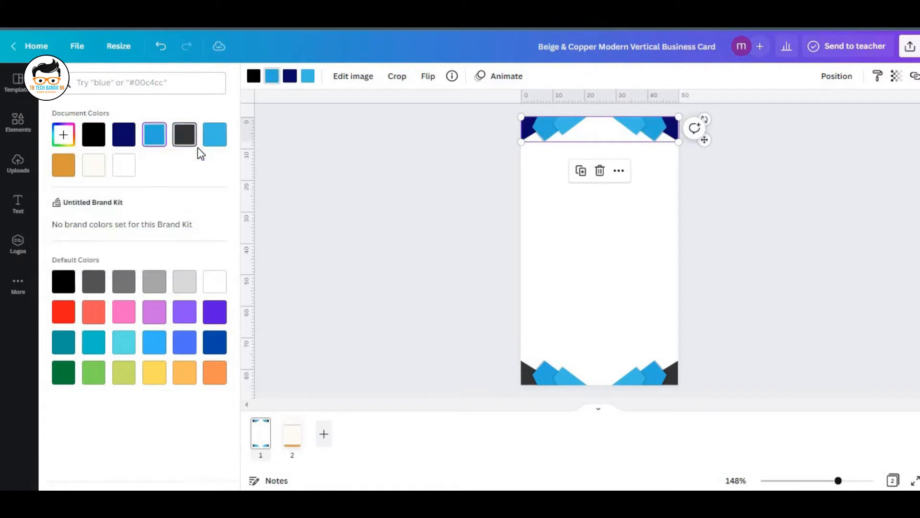
pyautogui.click(64, 134)
pyautogui.moveTo(95, 235)
pyautogui.mouseDown()
pyautogui.moveTo(70, 243)
pyautogui.moveTo(83, 238)
pyautogui.mouseUp()
pyautogui.click(306, 82)
pyautogui.click(64, 136)
# Recolour the footer graphic with the document colours: outer shapes orange, inner shapes golden yellow, and corners navy.
pyautogui.click(566, 369)
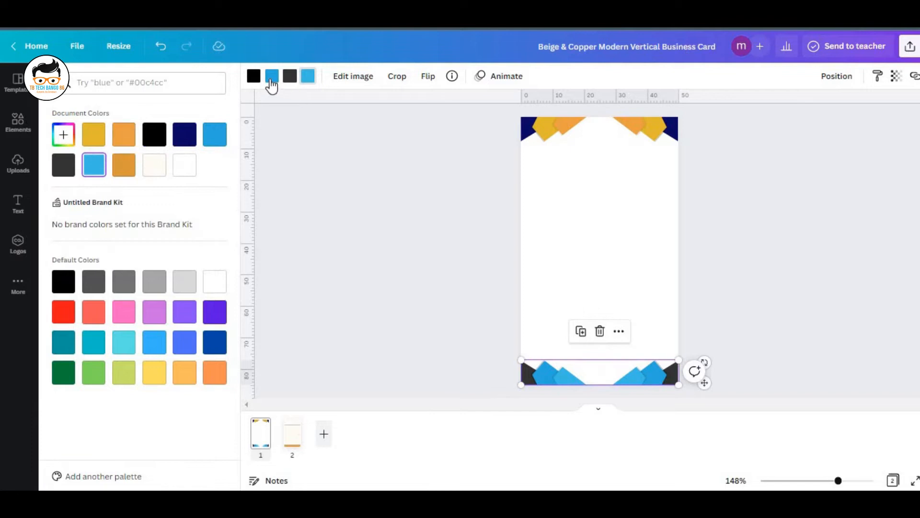
pyautogui.click(94, 135)
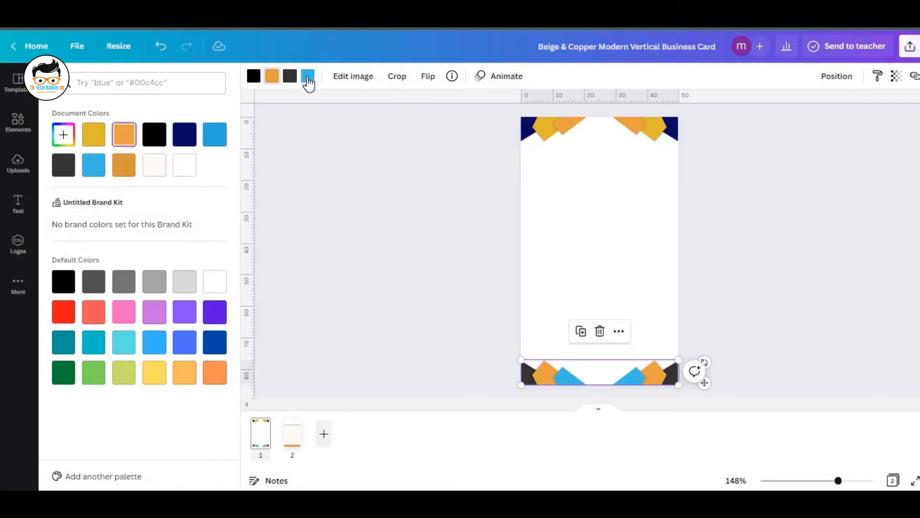
pyautogui.click(99, 143)
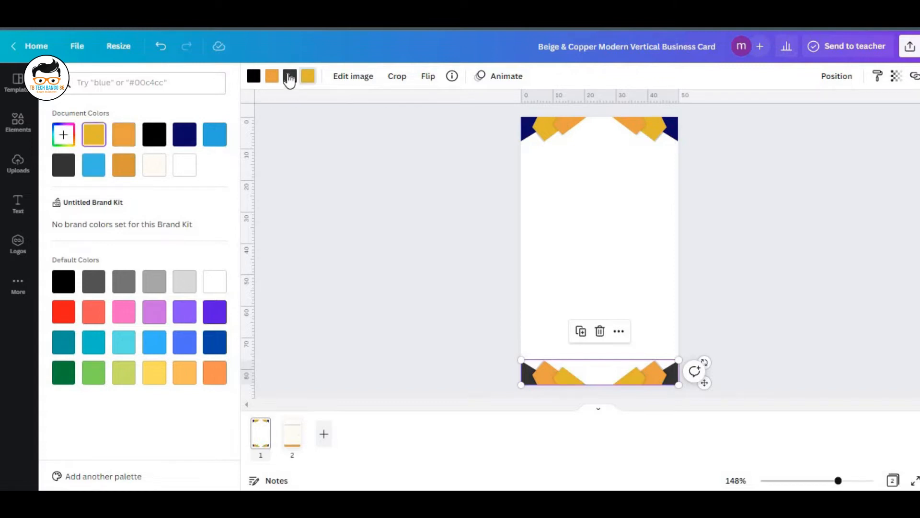
pyautogui.click(185, 142)
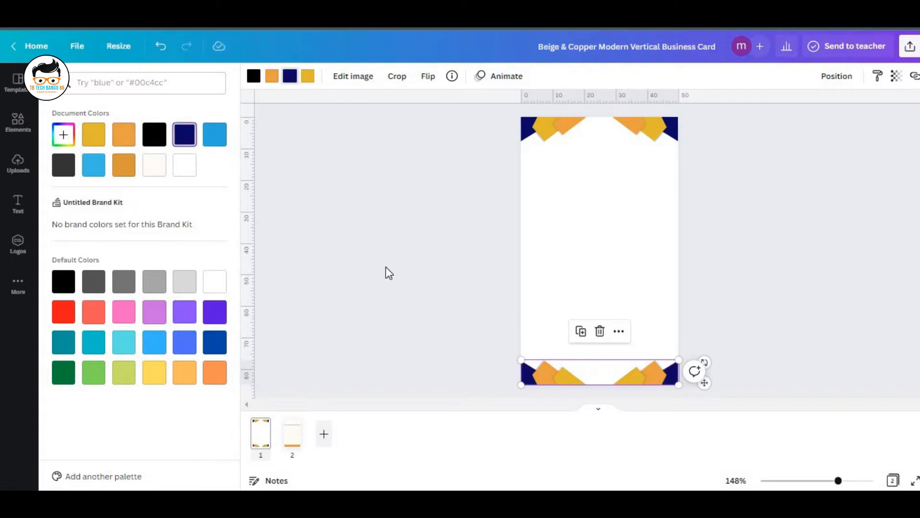
# Add a circular frame with an orange border from the Frame elements, reduced in size and centred below the header graphic.
pyautogui.click(11, 83)
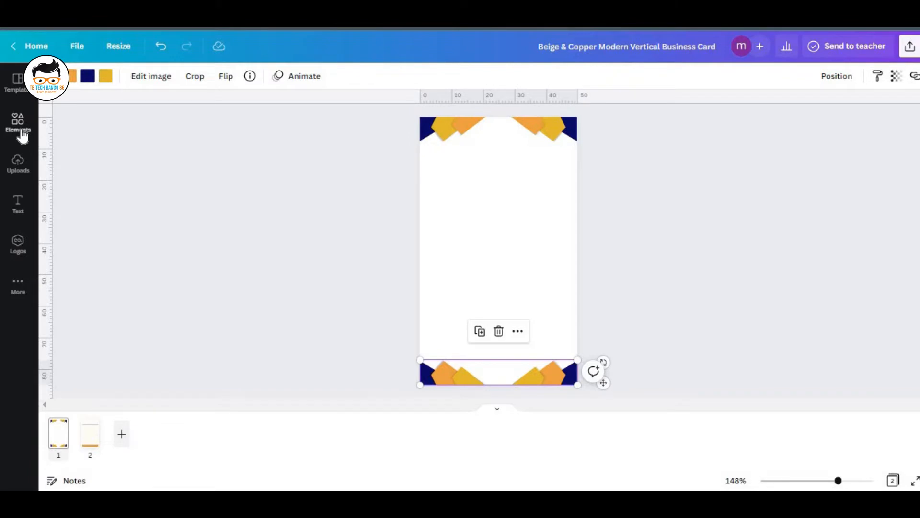
pyautogui.click(21, 132)
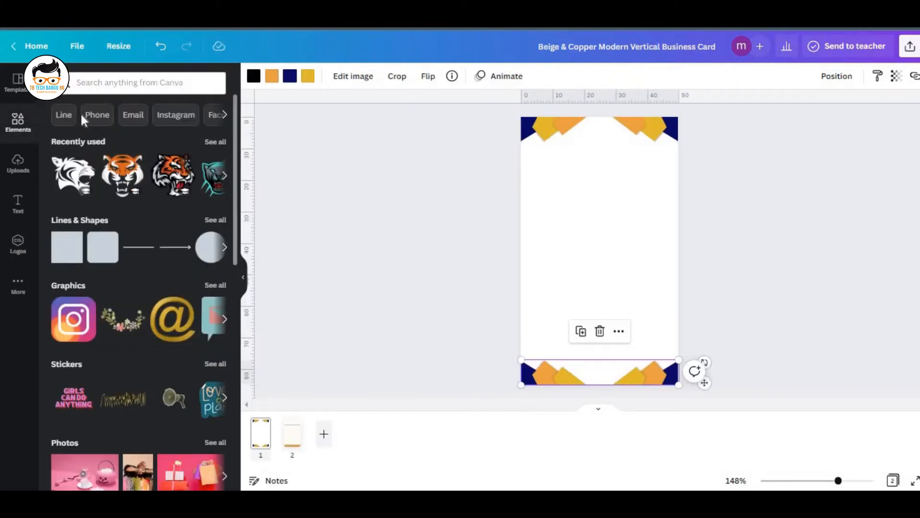
pyautogui.click(224, 115)
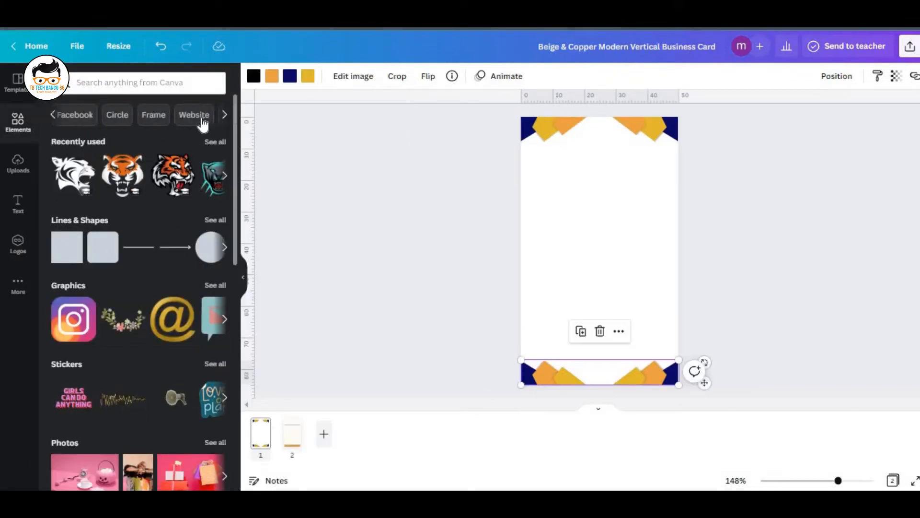
pyautogui.click(165, 115)
pyautogui.scroll(-10, 165, 277)
pyautogui.scroll(3, 197, 330)
pyautogui.scroll(9, 196, 331)
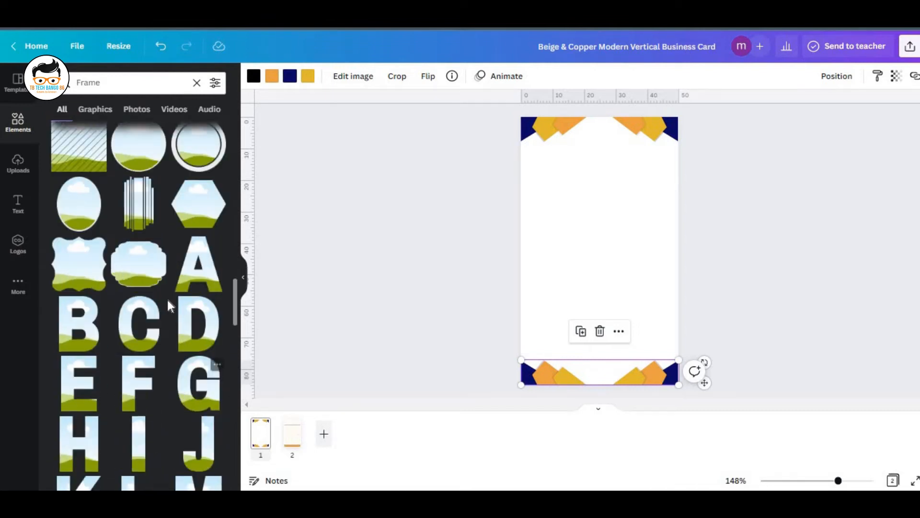
pyautogui.scroll(3, 131, 267)
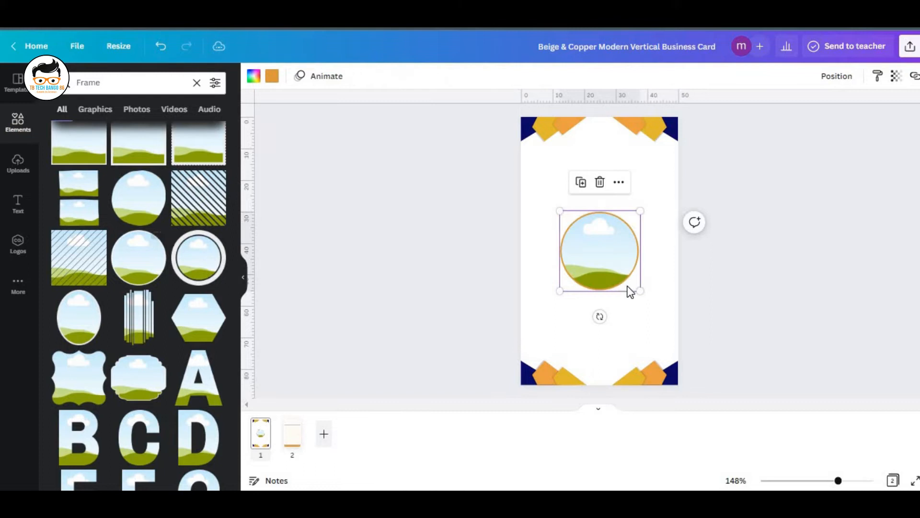
pyautogui.moveTo(620, 267); pyautogui.dragTo(603, 212)
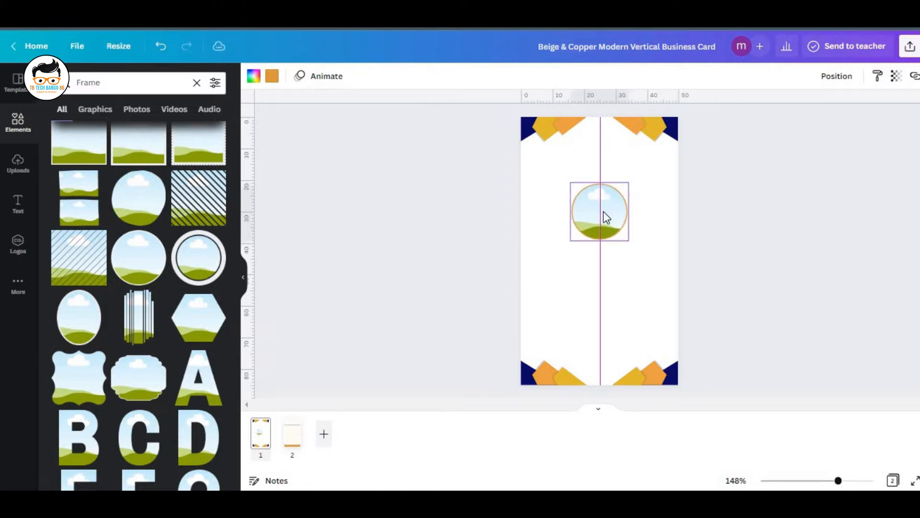
# Fill the circular frame with the smiling young man's portrait from the "boy" element results and review its crop.
pyautogui.click(17, 163)
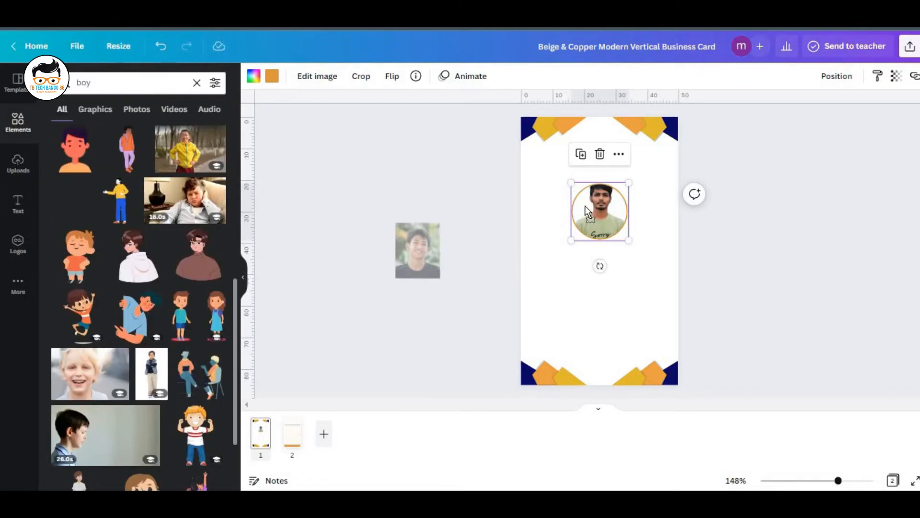
pyautogui.moveTo(585, 210); pyautogui.dragTo(609, 219)
pyautogui.doubleClick(603, 212)
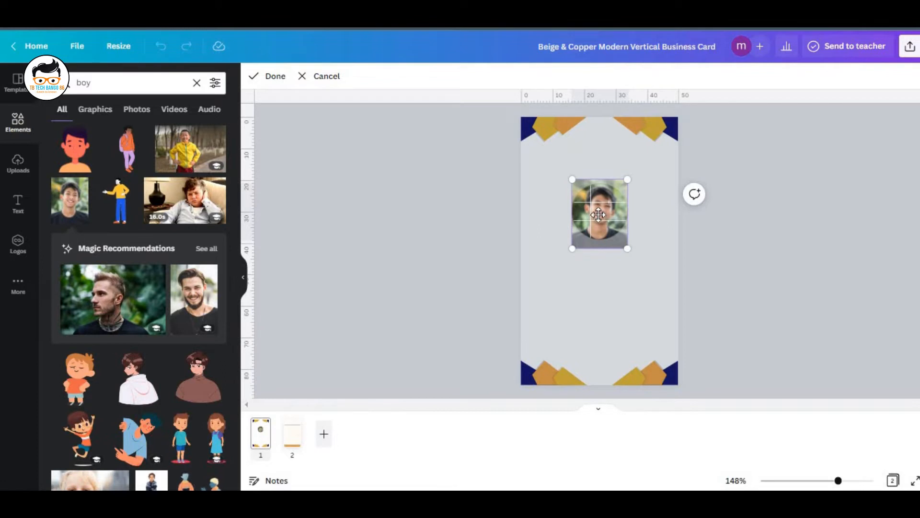
pyautogui.scroll(-5, 139, 346)
pyautogui.click(374, 305)
pyautogui.click(752, 144)
# Set the circular photo frame's border to the orange document colour used in the header graphic.
pyautogui.click(620, 231)
pyautogui.click(272, 76)
pyautogui.click(126, 136)
pyautogui.click(353, 195)
pyautogui.click(719, 242)
# Copy the employee's full name from the change.log notes in Notepad++ and paste it into a new heading in Canva below the circular photo.
pyautogui.hotkey('alt', 'Tab')
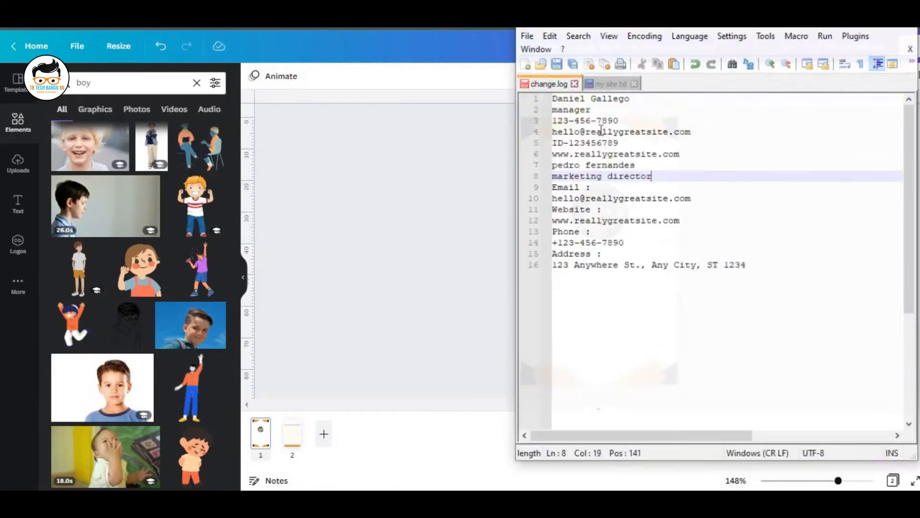
pyautogui.moveTo(633, 92); pyautogui.dragTo(555, 92)
pyautogui.hotkey('ctrl', 'c')
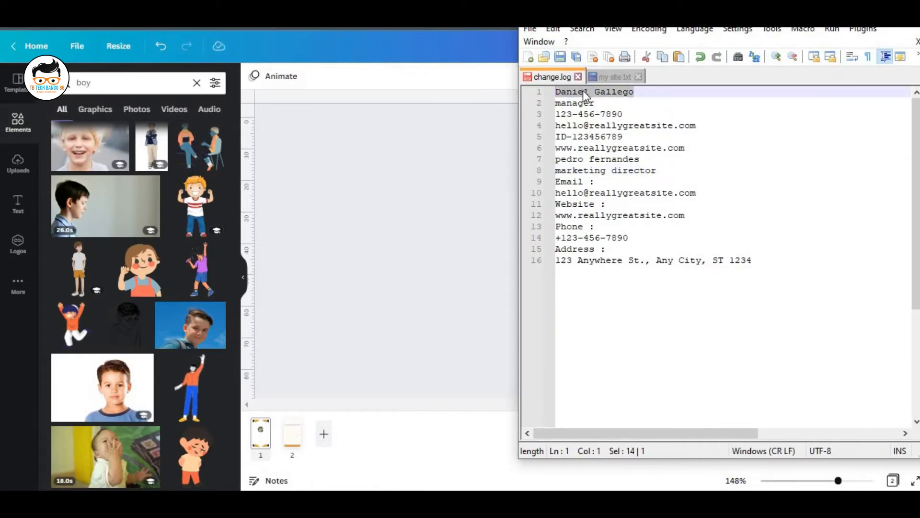
pyautogui.rightClick(583, 90)
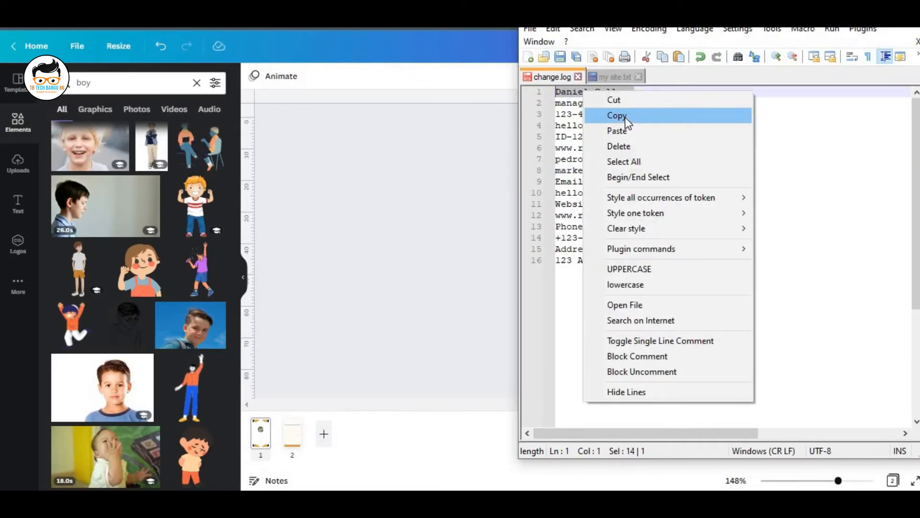
pyautogui.click(499, 216)
pyautogui.click(18, 203)
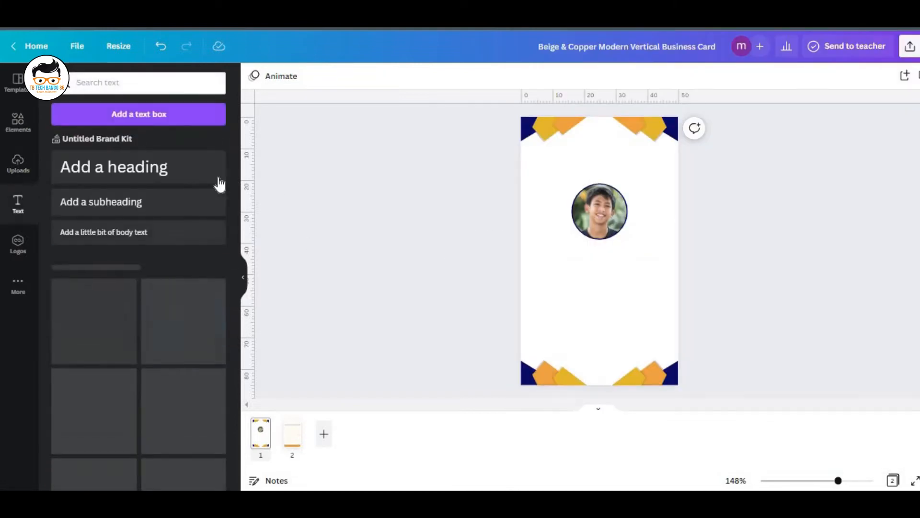
pyautogui.tripleClick(599, 250)
pyautogui.rightClick(588, 253)
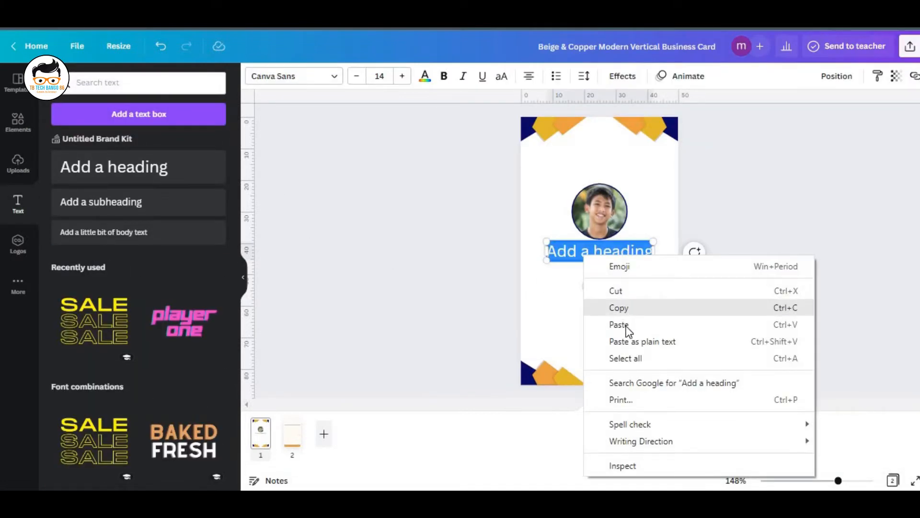
pyautogui.click(626, 327)
# Format the employee name heading in navy Agrandir Tight Medium and shift it slightly down from the photo.
pyautogui.click(335, 78)
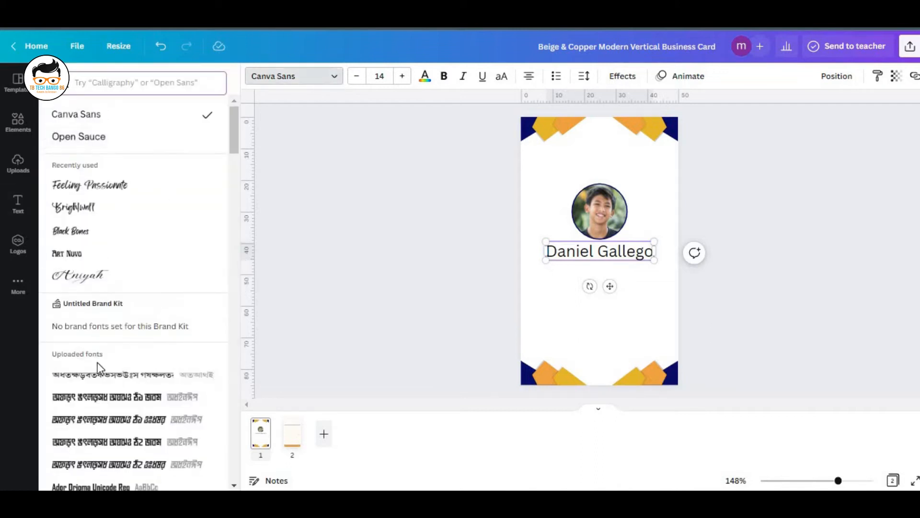
pyautogui.click(93, 140)
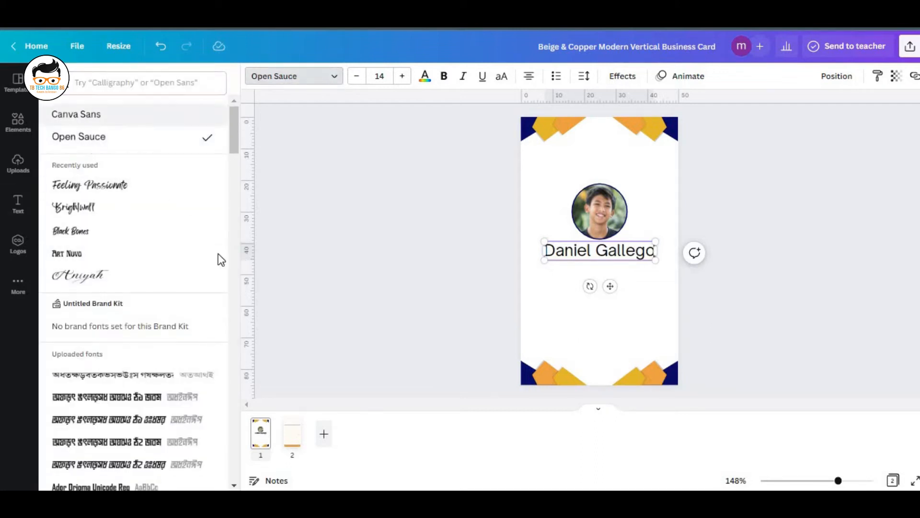
pyautogui.scroll(-20, 227, 194)
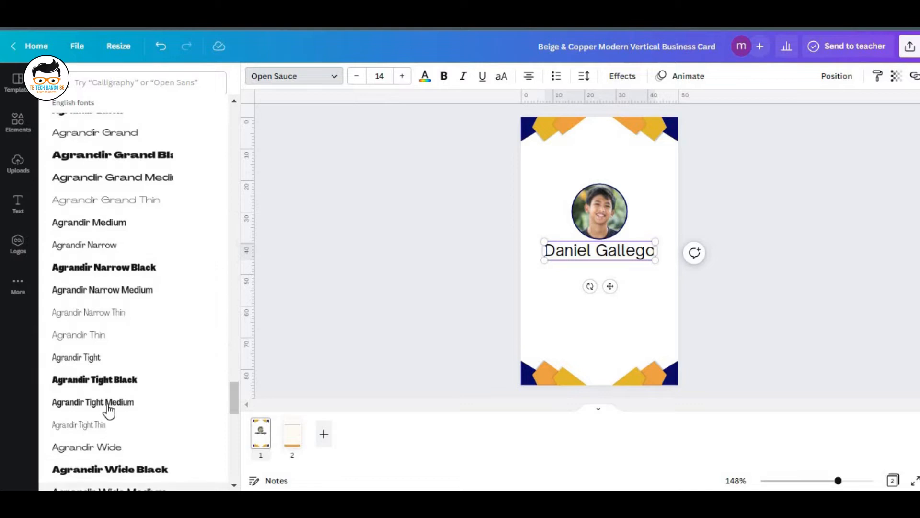
pyautogui.click(106, 407)
pyautogui.click(618, 258)
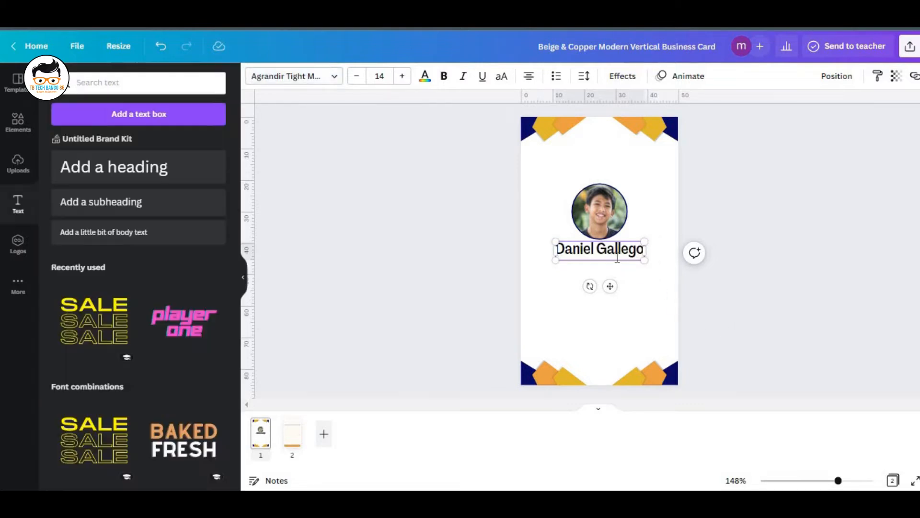
pyautogui.moveTo(612, 289); pyautogui.dragTo(611, 293)
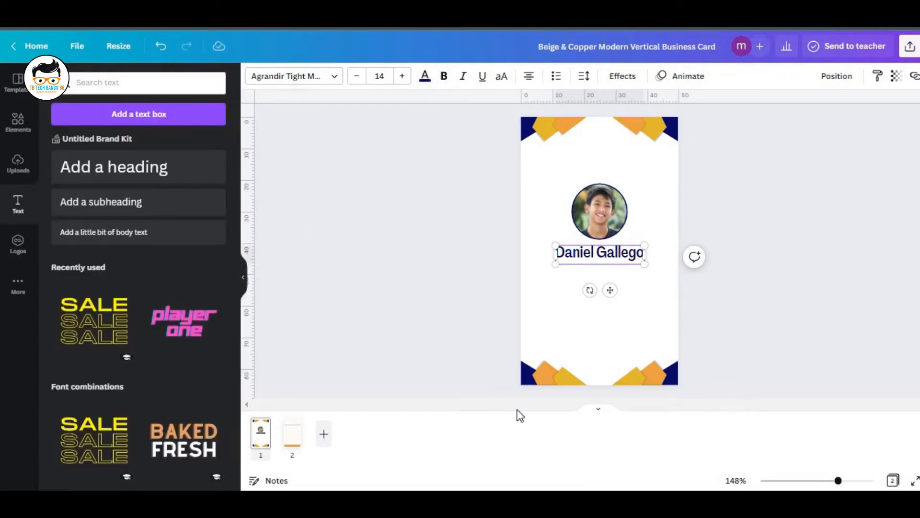
# Copy the job title "manager" from the Notepad++ notes and paste it into a new subheading directly below the employee's name.
pyautogui.hotkey('alt', 'Tab')
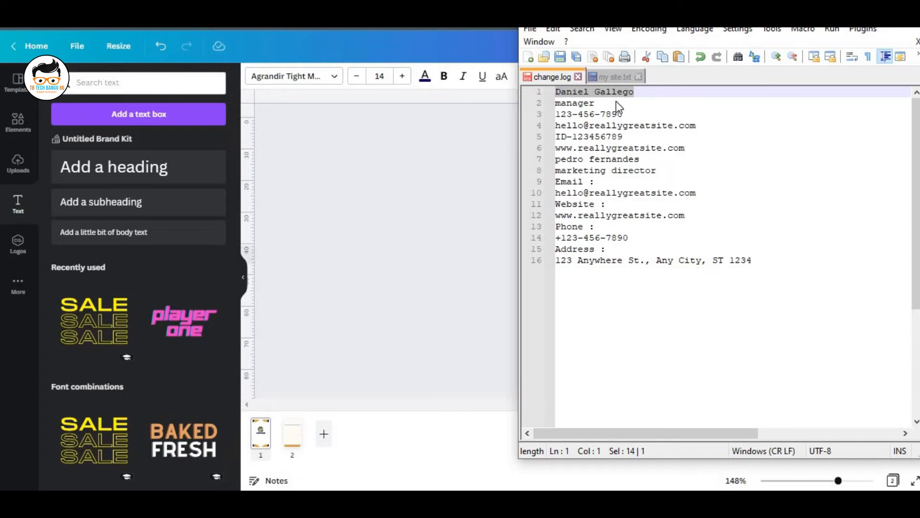
pyautogui.moveTo(519, 2); pyautogui.dragTo(687, 101)
pyautogui.moveTo(858, 102); pyautogui.dragTo(890, 91)
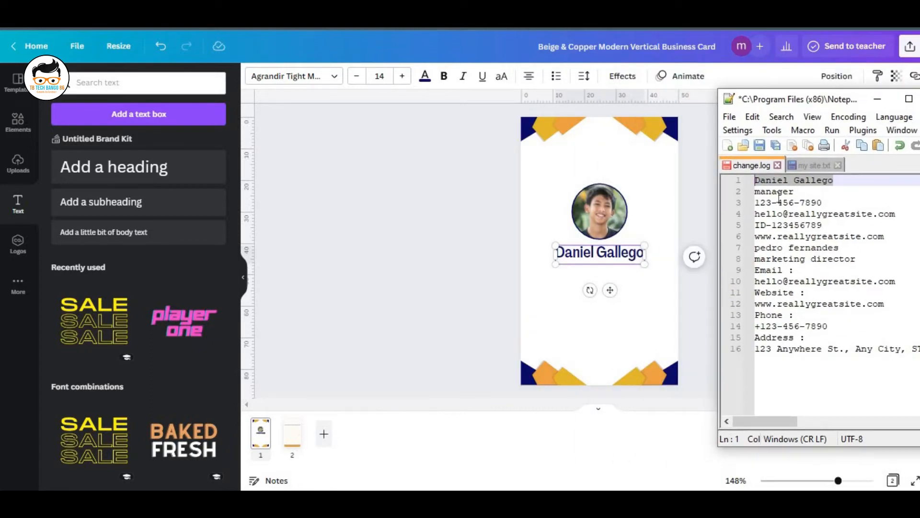
pyautogui.doubleClick(783, 193)
pyautogui.rightClick(812, 197)
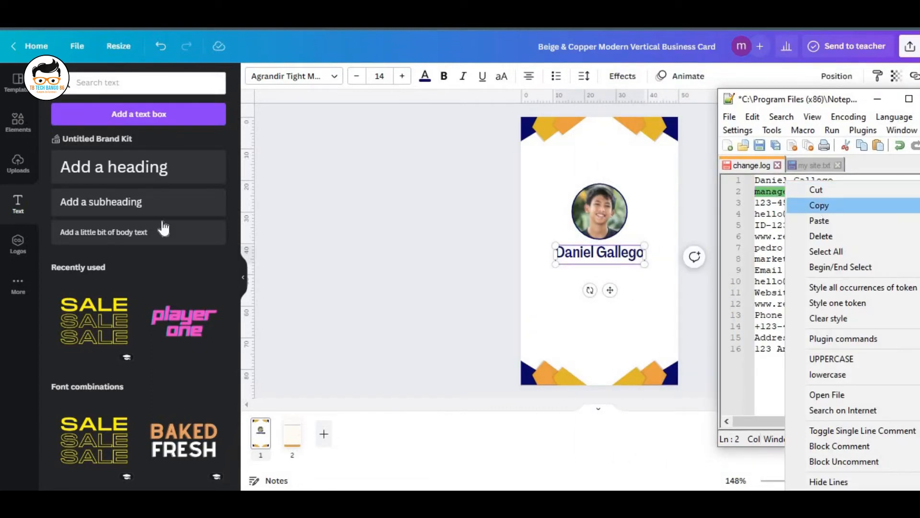
pyautogui.click(815, 205)
pyautogui.moveTo(126, 201); pyautogui.dragTo(567, 272)
pyautogui.rightClick(628, 312)
pyautogui.click(629, 335)
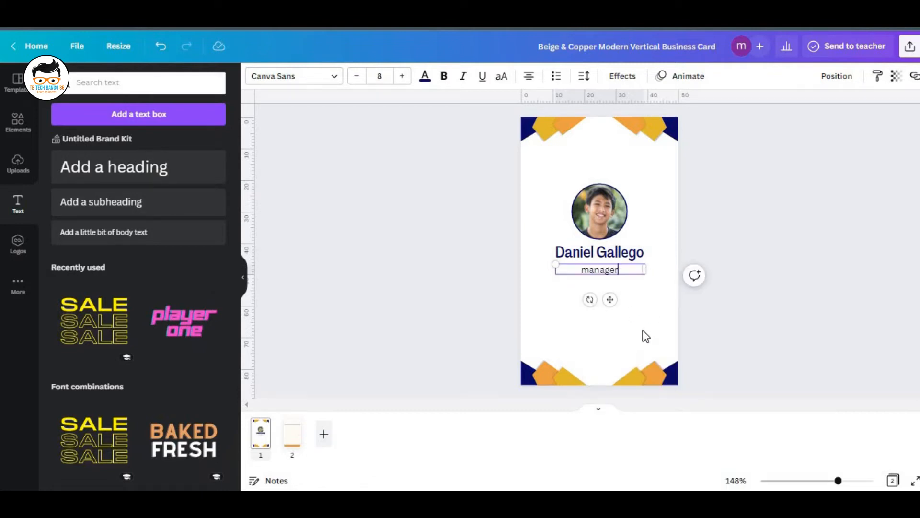
# Move the "manager" subheading up close beneath the employee's name and centre it on the card.
pyautogui.click(628, 291)
pyautogui.click(611, 271)
pyautogui.press('Up')
pyautogui.press('Up')
pyautogui.press('Up')
pyautogui.press('Up')
pyautogui.press('Up')
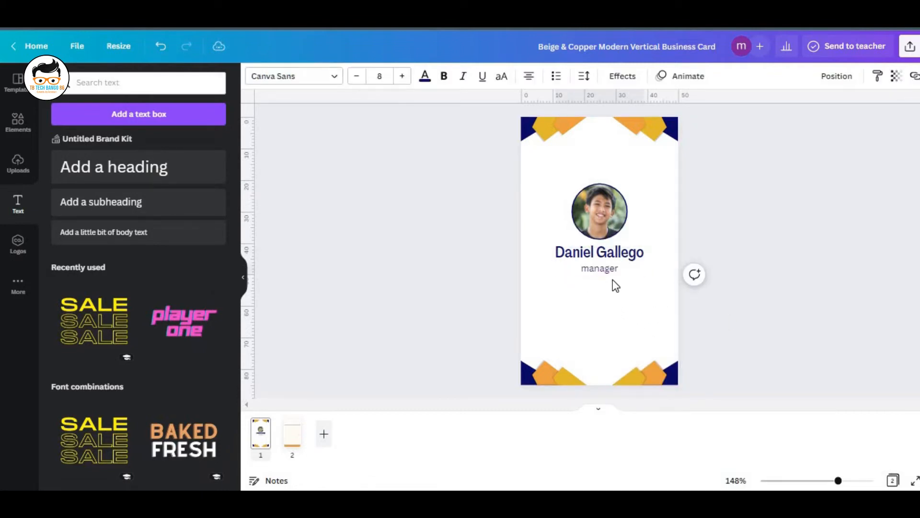
pyautogui.doubleClick(612, 266)
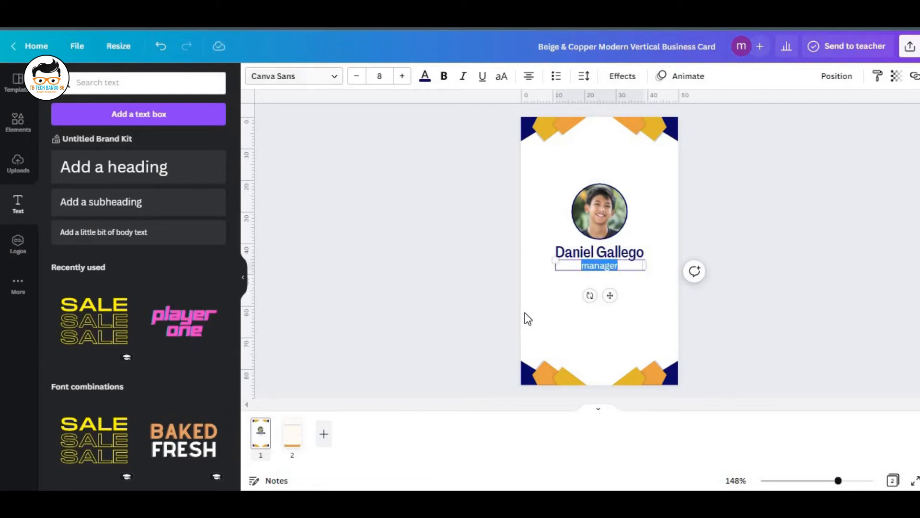
pyautogui.moveTo(547, 263); pyautogui.dragTo(546, 261)
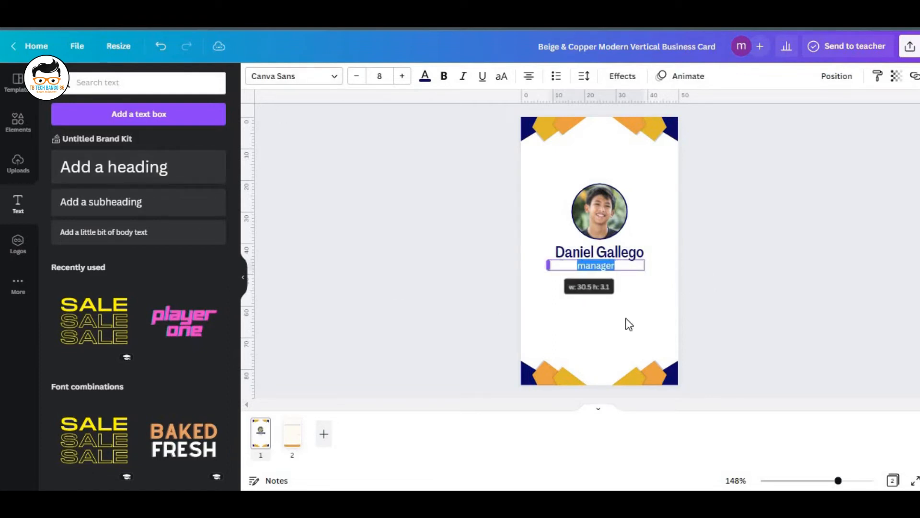
pyautogui.click(629, 293)
pyautogui.click(600, 270)
pyautogui.moveTo(600, 269); pyautogui.dragTo(604, 268)
pyautogui.click(807, 386)
# Copy the phone, e-mail and ID lines from the Notepad++ notes and place them in a new centred text block below "manager".
pyautogui.hotkey('alt', 'Tab')
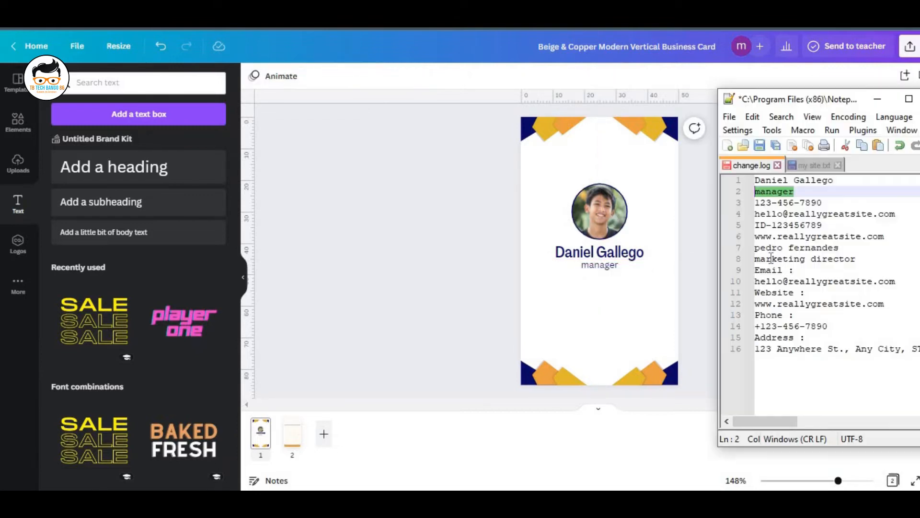
pyautogui.moveTo(756, 203); pyautogui.dragTo(822, 227)
pyautogui.rightClick(788, 225)
pyautogui.click(819, 206)
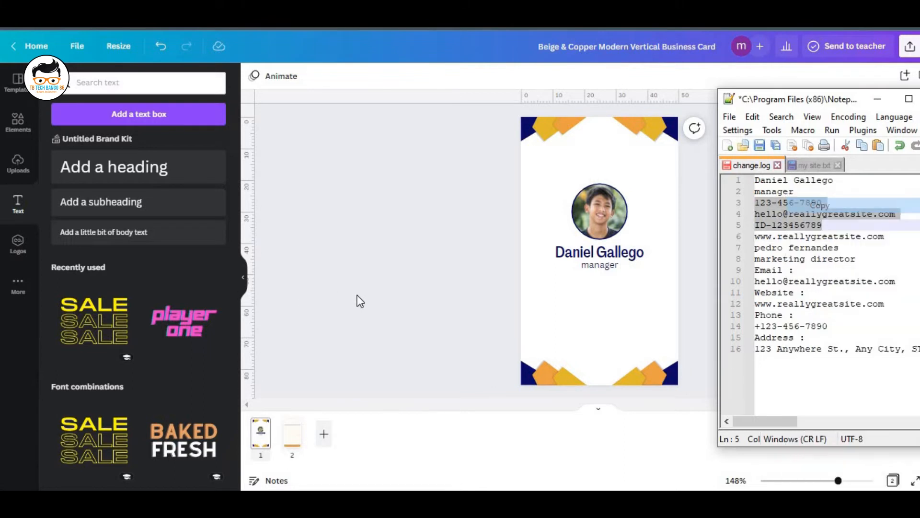
pyautogui.click(156, 214)
pyautogui.rightClick(590, 251)
pyautogui.click(617, 318)
pyautogui.moveTo(610, 304); pyautogui.dragTo(610, 337)
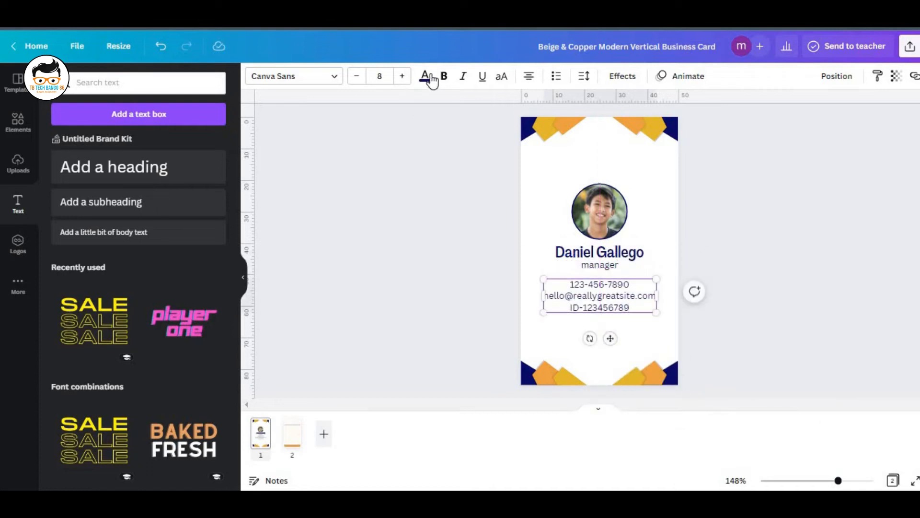
# Set the text colour of the phone, e-mail and ID block to the black document colour.
pyautogui.click(424, 76)
pyautogui.click(93, 135)
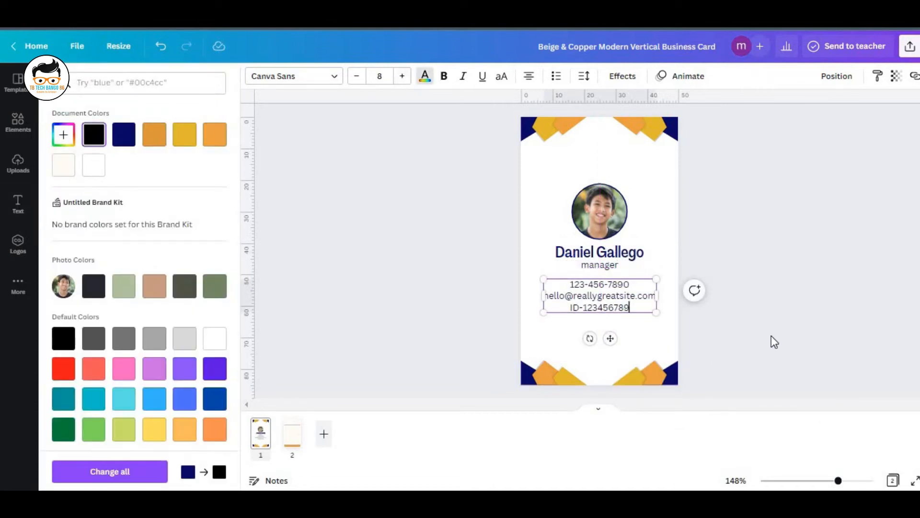
pyautogui.click(760, 290)
# Try the Agrandir Narrow font on the contact details block and undo the change.
pyautogui.click(641, 311)
pyautogui.click(331, 76)
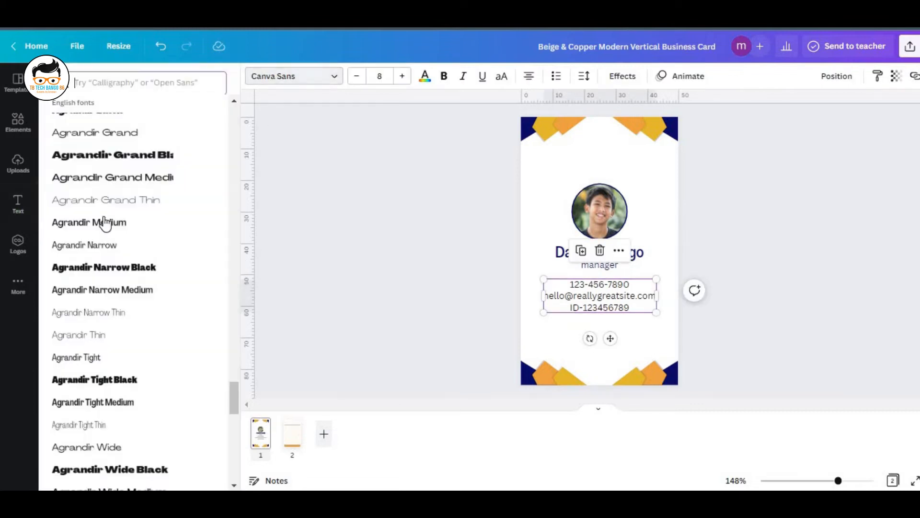
pyautogui.click(107, 249)
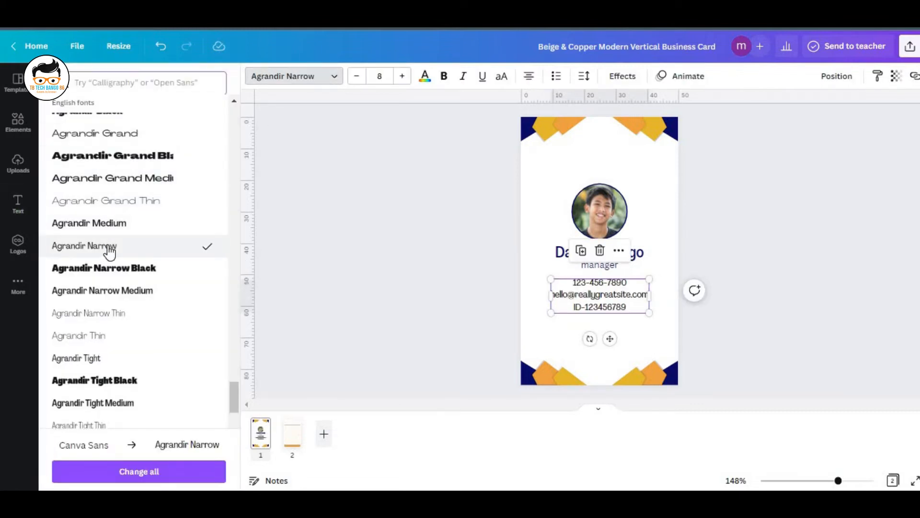
pyautogui.click(487, 285)
pyautogui.hotkey('ctrl', 'z')
# Move the contact details block slightly further down from the job title.
pyautogui.click(616, 306)
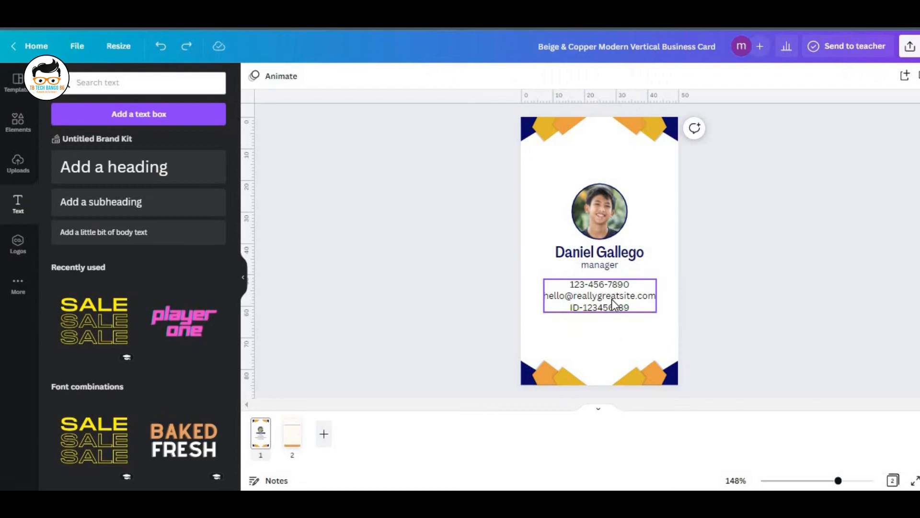
pyautogui.moveTo(612, 297); pyautogui.dragTo(616, 302)
pyautogui.press('Escape')
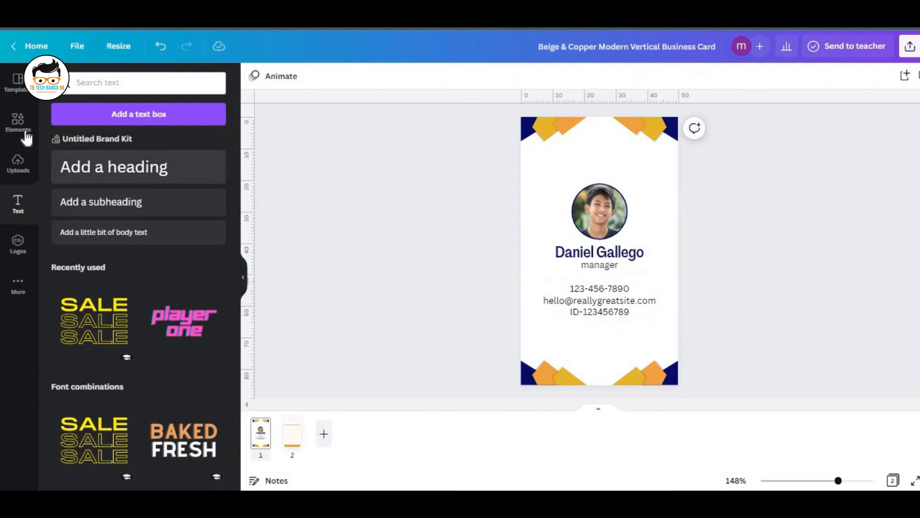
# Add a plain straight line from the Line elements below the contact details and stretch it across the full card width.
pyautogui.click(18, 122)
pyautogui.click(197, 82)
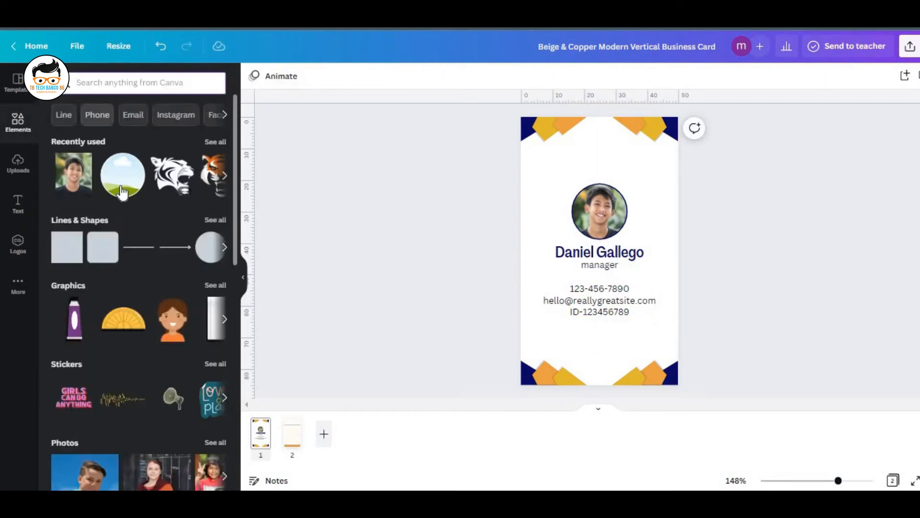
pyautogui.click(62, 113)
pyautogui.click(145, 378)
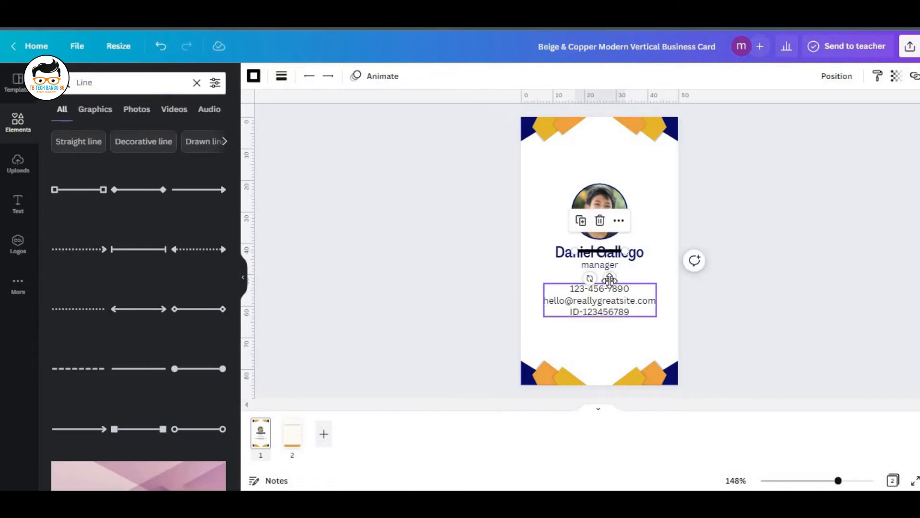
pyautogui.moveTo(606, 275); pyautogui.dragTo(595, 350)
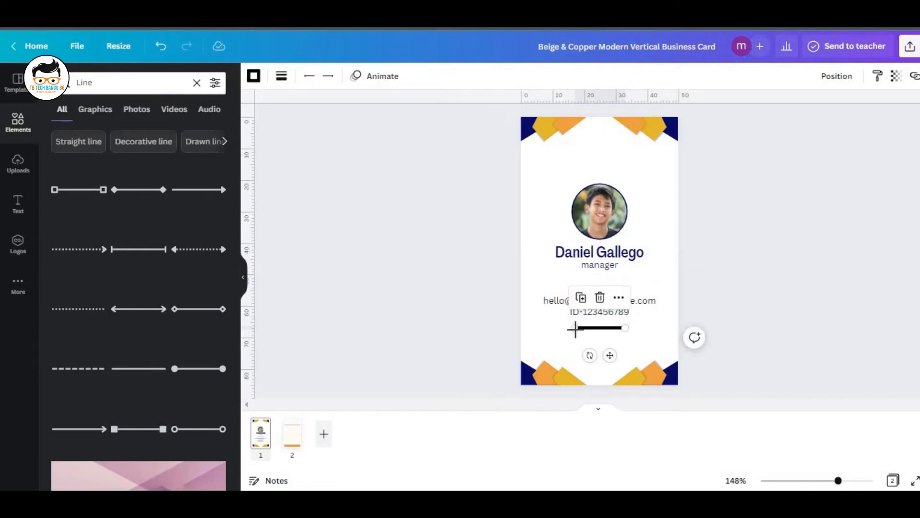
pyautogui.moveTo(555, 328); pyautogui.dragTo(521, 328)
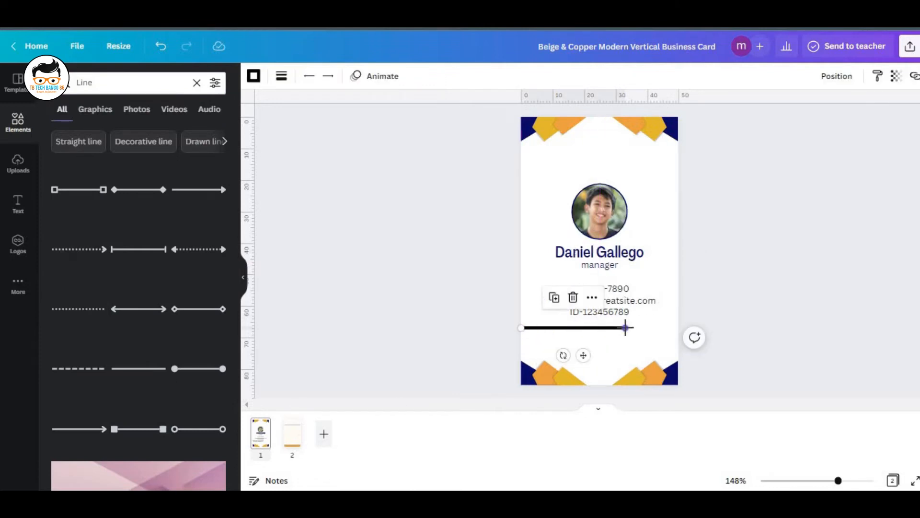
pyautogui.moveTo(663, 328); pyautogui.dragTo(678, 327)
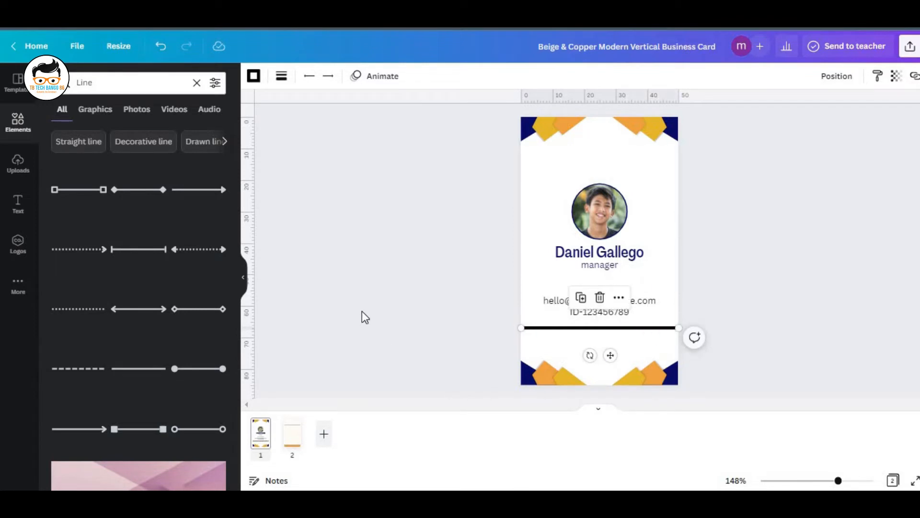
# Set the horizontal line's weight to 2 and colour it with the navy document colour.
pyautogui.click(281, 75)
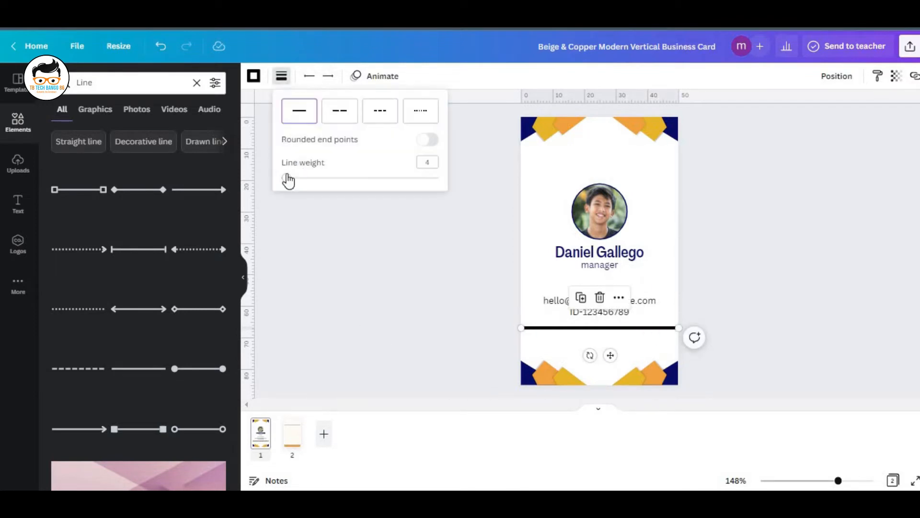
pyautogui.moveTo(286, 181); pyautogui.dragTo(284, 180)
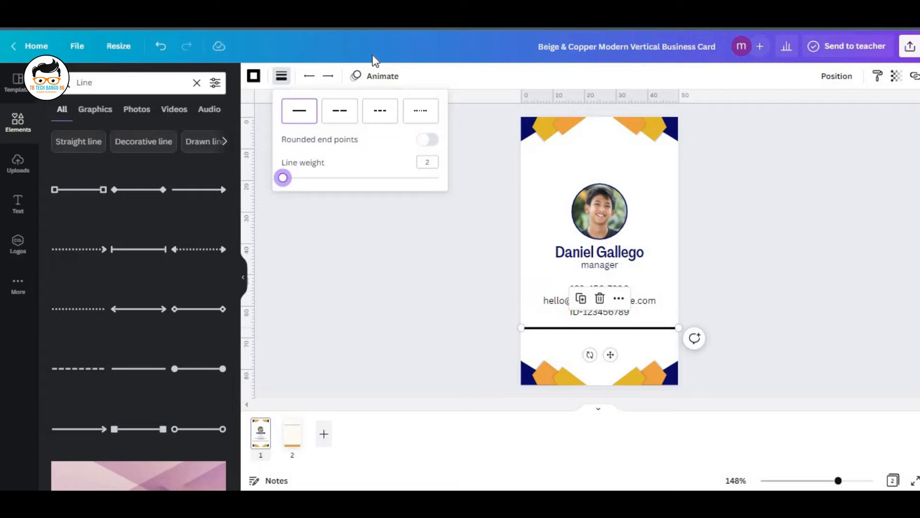
pyautogui.click(504, 79)
pyautogui.click(254, 81)
pyautogui.click(124, 135)
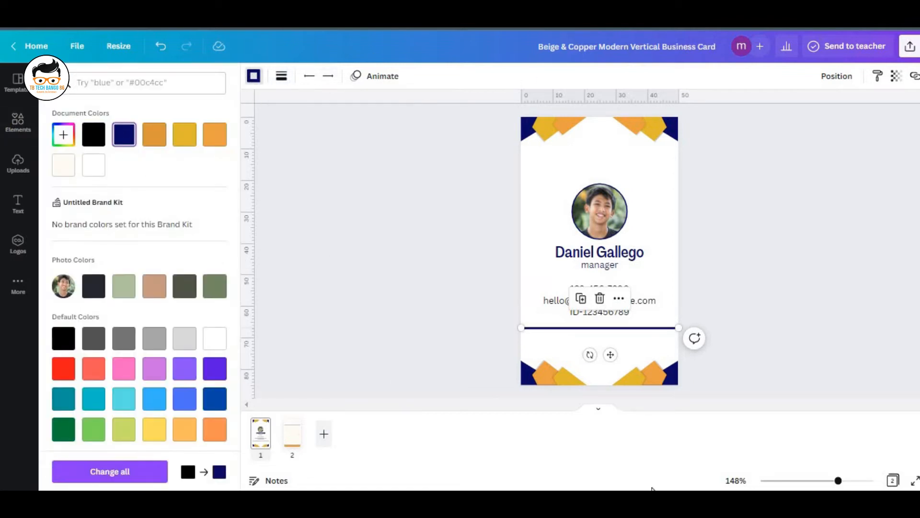
pyautogui.hotkey('alt', 'Tab')
pyautogui.moveTo(886, 237); pyautogui.dragTo(756, 238)
pyautogui.rightClick(798, 223)
pyautogui.click(797, 204)
pyautogui.click(17, 204)
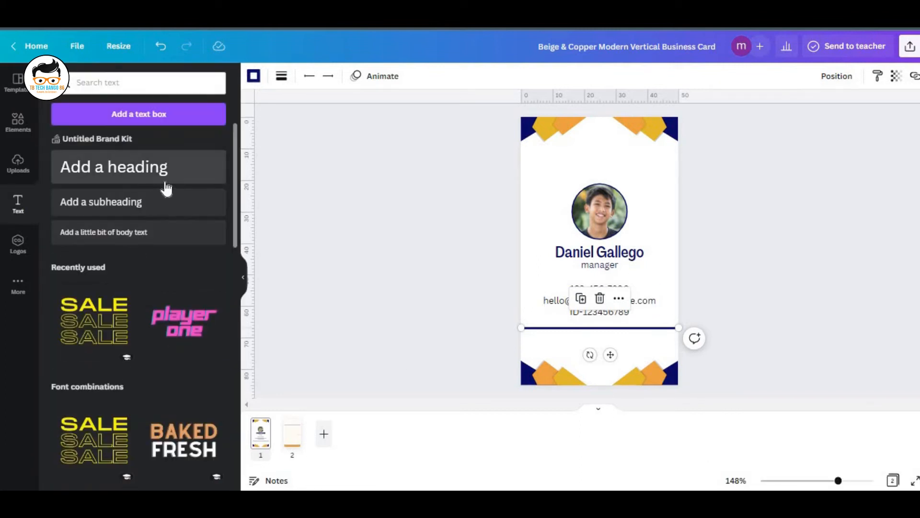
pyautogui.click(160, 188)
pyautogui.rightClick(591, 338)
pyautogui.click(601, 192)
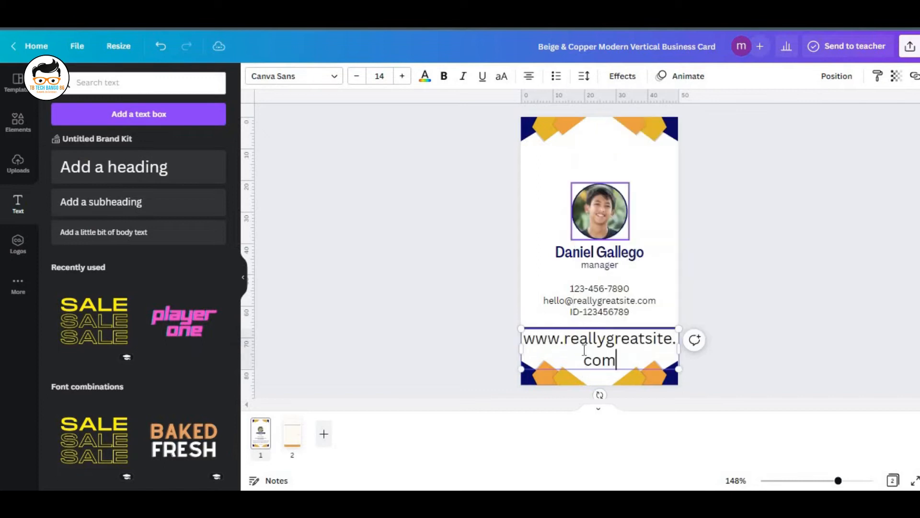
# Widen and shrink the website text so it fits on one line at size 9.5, centred below the navy line.
pyautogui.moveTo(678, 348); pyautogui.dragTo(734, 351)
pyautogui.moveTo(521, 329); pyautogui.dragTo(589, 357)
pyautogui.moveTo(673, 367); pyautogui.dragTo(613, 367)
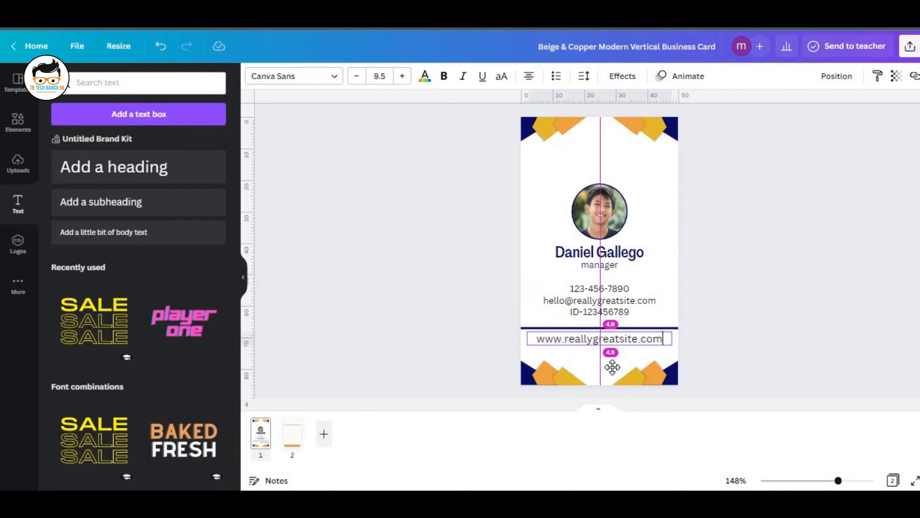
# Capitalise the heading above the photo as "Company Logo" and reduce its size to 12.5.
pyautogui.moveTo(610, 197); pyautogui.dragTo(610, 198)
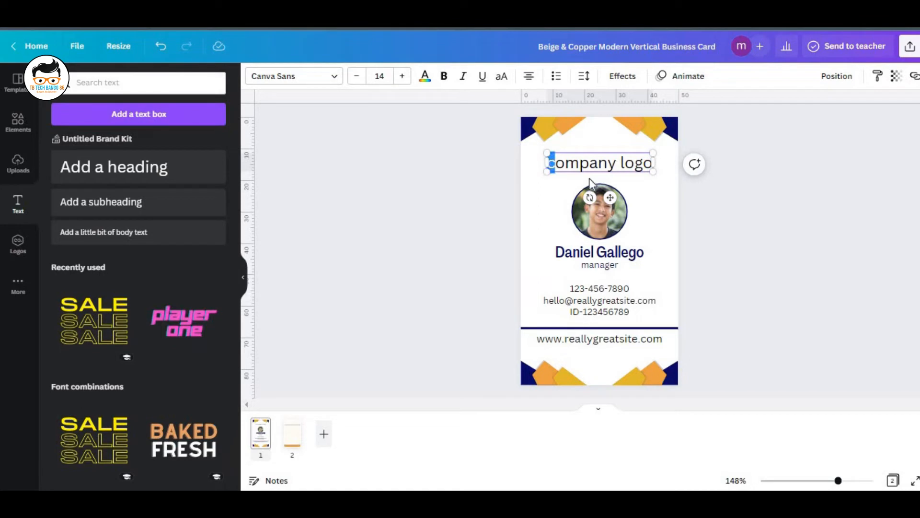
pyautogui.write('C')
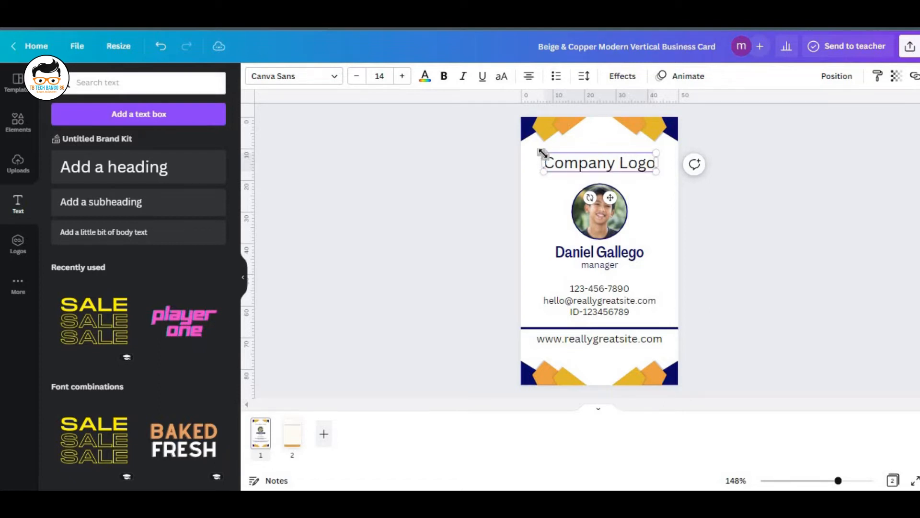
pyautogui.moveTo(543, 153); pyautogui.dragTo(559, 169)
pyautogui.moveTo(616, 198); pyautogui.dragTo(630, 203)
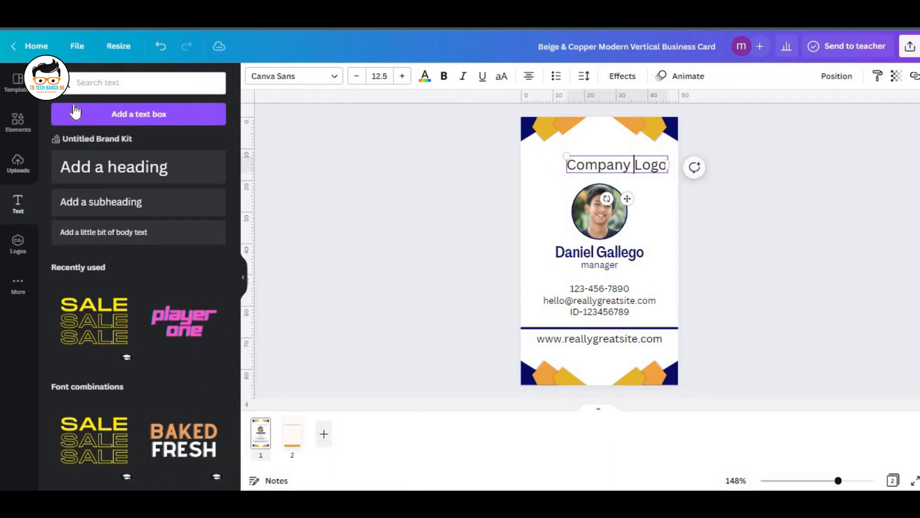
# Search the elements for "company logo" and add the blue interlocking square logo to the card.
pyautogui.click(19, 132)
pyautogui.write('company logo')
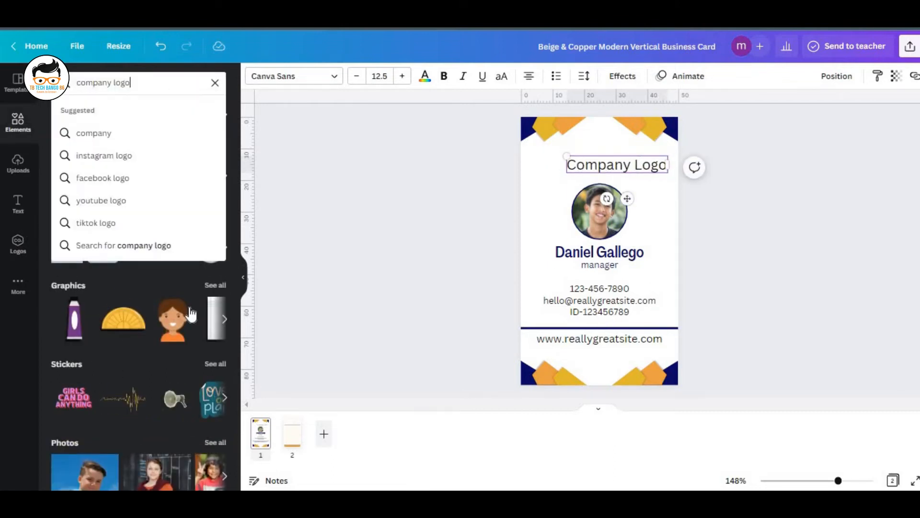
pyautogui.press('Return')
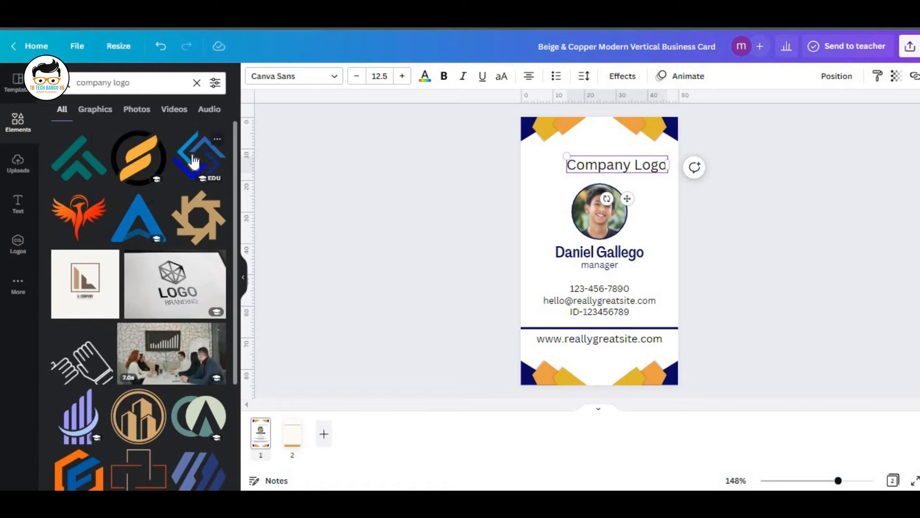
pyautogui.click(193, 158)
# Shrink the logo graphic and place it above the Company Logo text, centring both on the card.
pyautogui.moveTo(568, 219); pyautogui.dragTo(541, 165)
pyautogui.moveTo(606, 173); pyautogui.dragTo(595, 175)
pyautogui.moveTo(530, 176); pyautogui.dragTo(558, 168)
pyautogui.moveTo(598, 147)
pyautogui.mouseDown()
pyautogui.moveTo(609, 129)
pyautogui.moveTo(594, 151)
pyautogui.mouseUp()
# Recolour the logo graphic's parts with the orange and navy document colours.
pyautogui.click(253, 77)
pyautogui.click(154, 165)
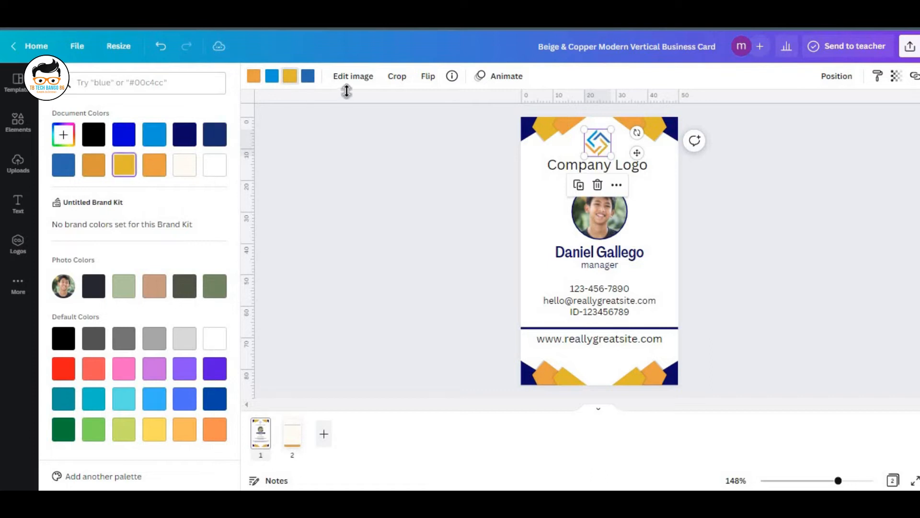
pyautogui.click(308, 78)
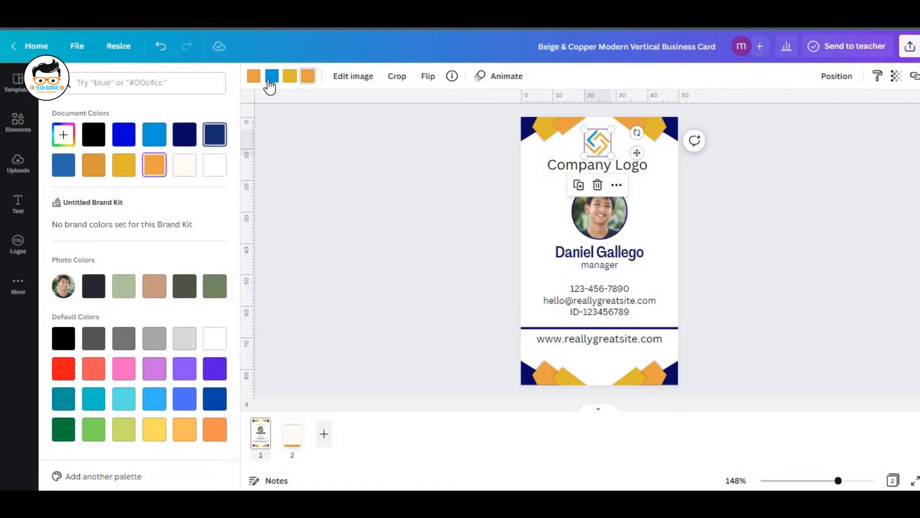
pyautogui.click(187, 138)
pyautogui.click(290, 78)
pyautogui.click(727, 265)
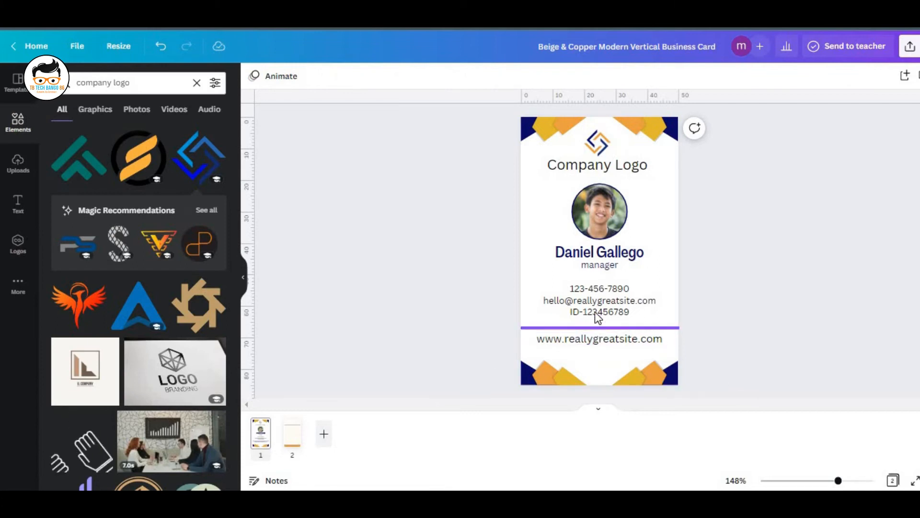
# Duplicate the navy divider line and place the copy directly below the website text.
pyautogui.click(594, 328)
pyautogui.moveTo(594, 328); pyautogui.dragTo(638, 356)
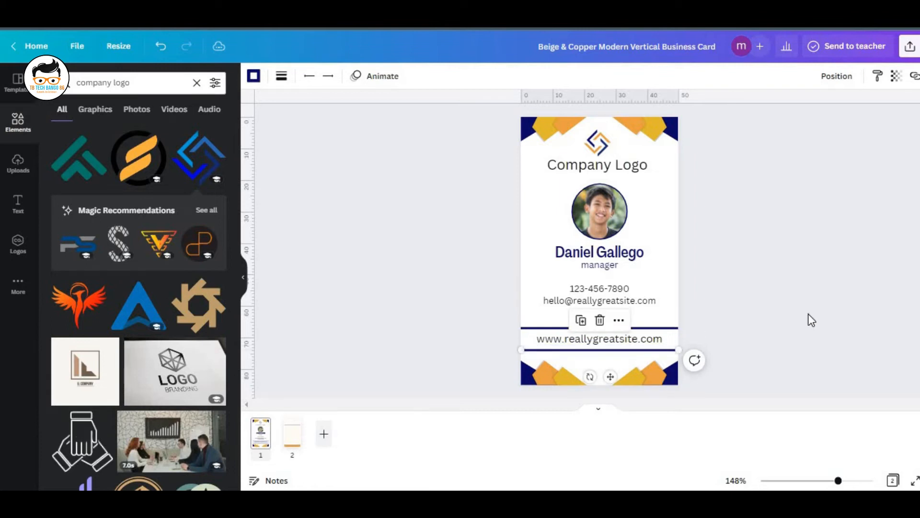
pyautogui.click(808, 314)
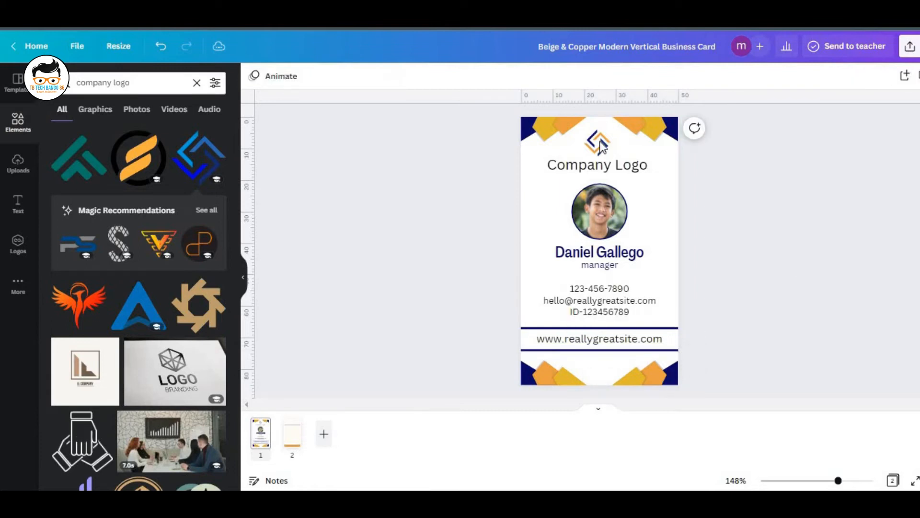
# On page 2, set the background to white and recolour the upper horizontal line navy.
pyautogui.click(293, 434)
pyautogui.click(254, 76)
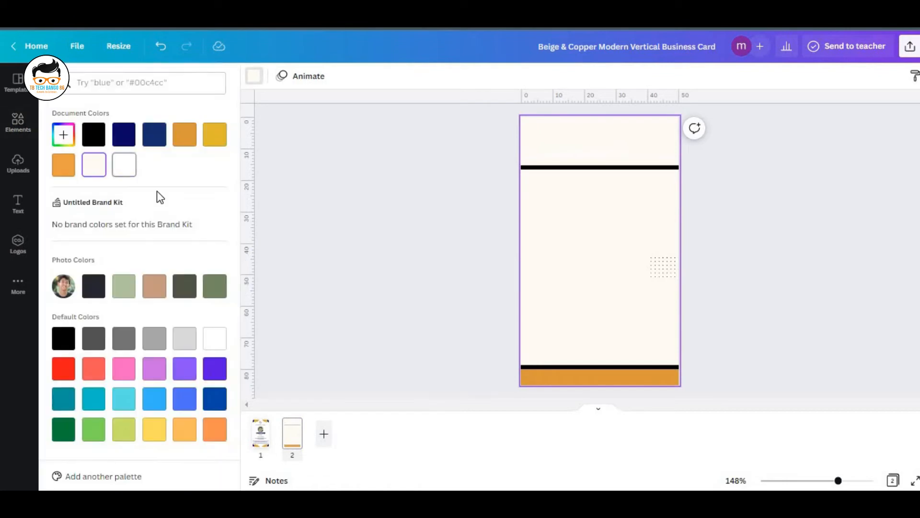
pyautogui.click(544, 167)
pyautogui.click(314, 76)
pyautogui.click(157, 142)
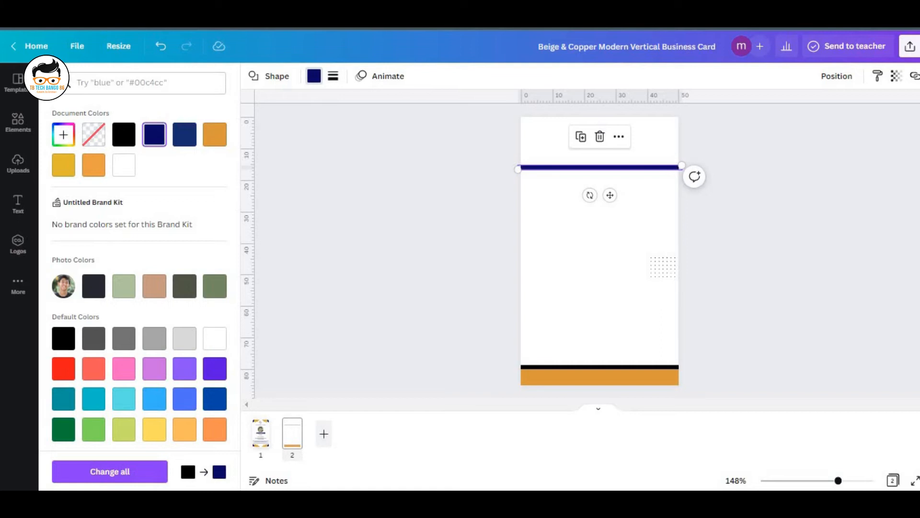
# Recolour the orange bar at the foot of page 2 with the navy document colour.
pyautogui.click(581, 374)
pyautogui.click(314, 76)
pyautogui.click(70, 169)
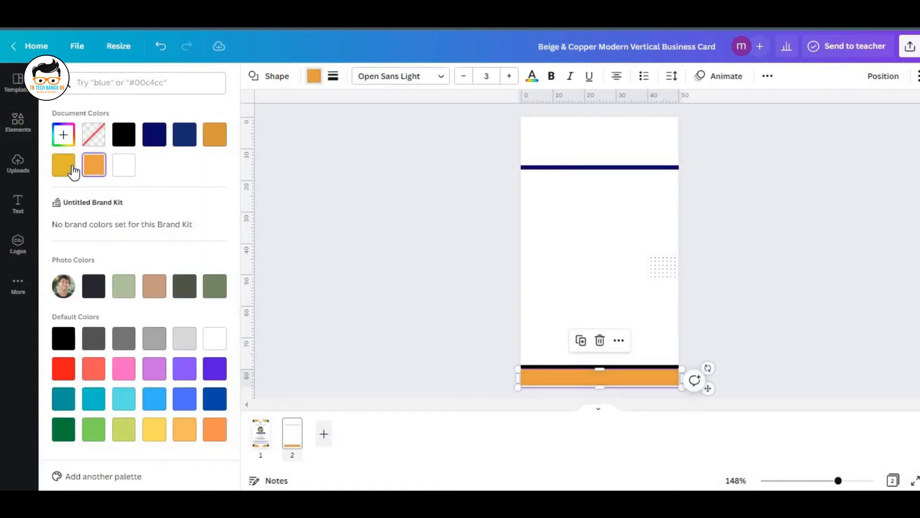
pyautogui.click(153, 142)
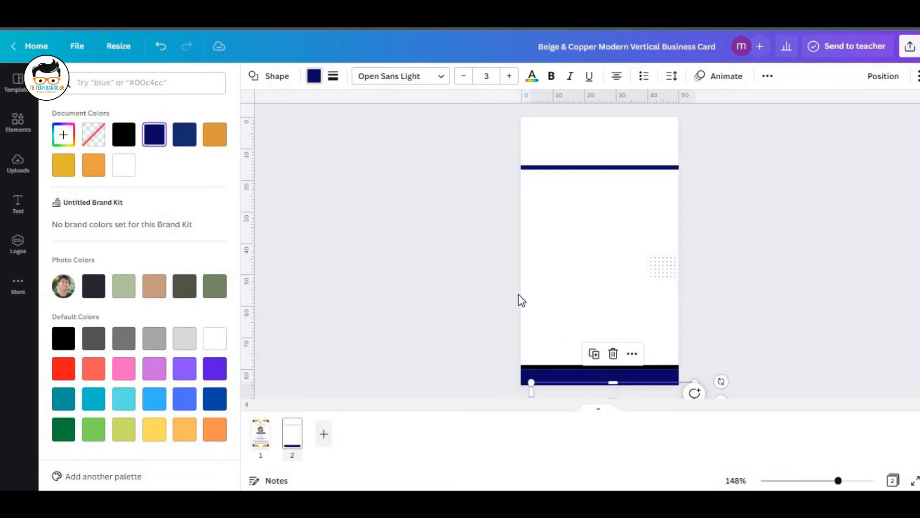
# Recolour the thin black line above the navy bar with the light orange document colour.
pyautogui.click(570, 316)
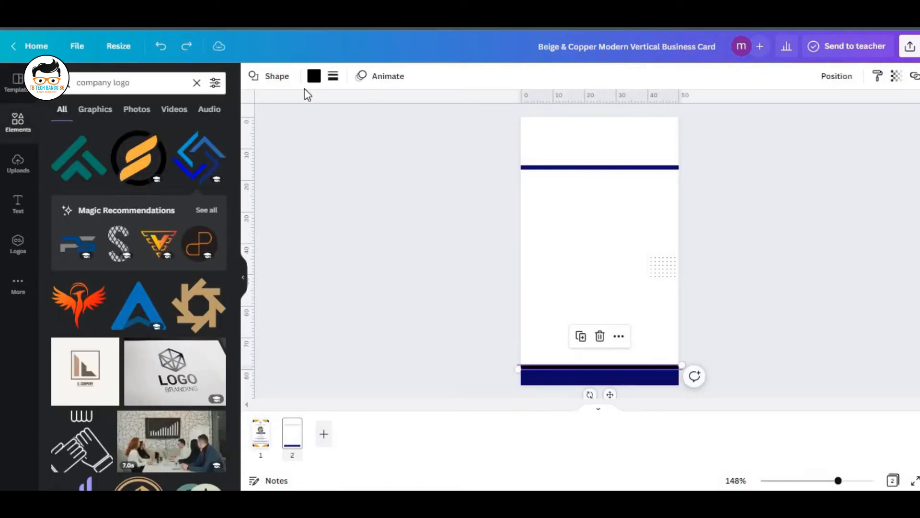
pyautogui.click(313, 75)
pyautogui.click(63, 164)
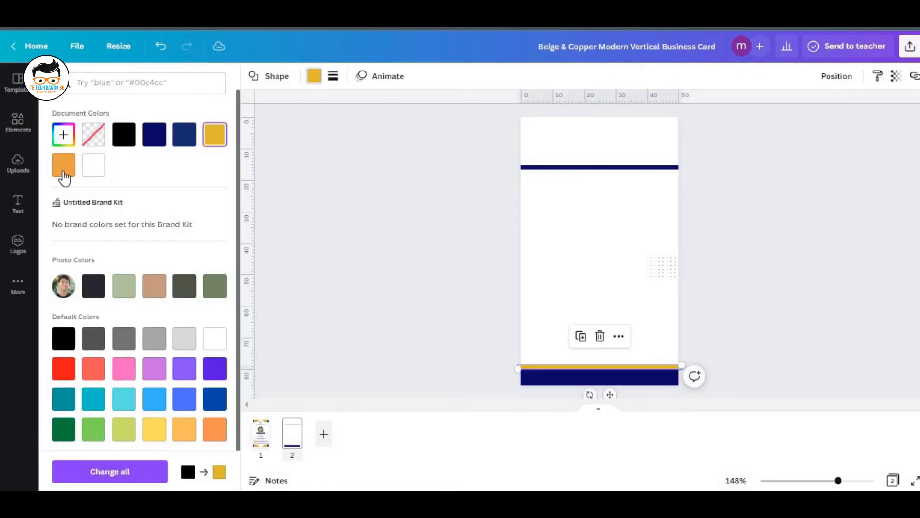
pyautogui.press('Escape')
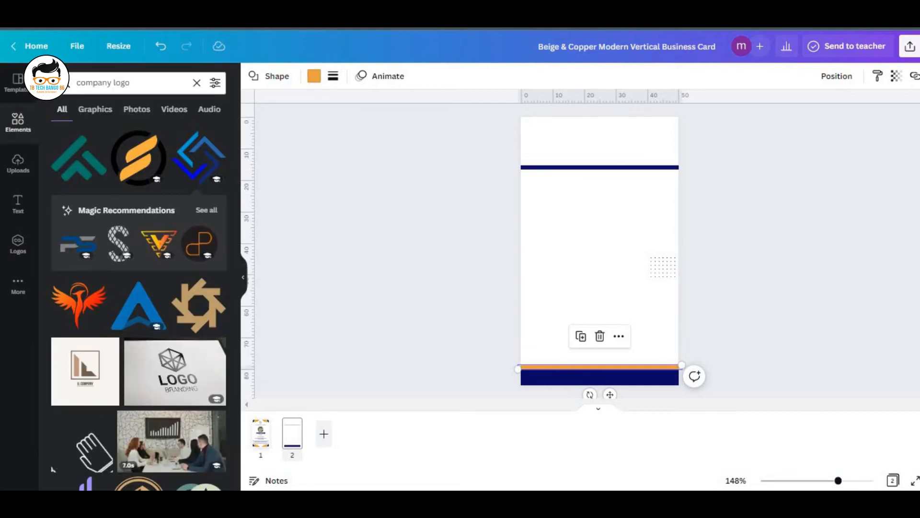
# Copy the second employee's name and job title from the Notepad++ notes, and move page 2's white job title text onto the navy bar.
pyautogui.hotkey('alt', 'Tab')
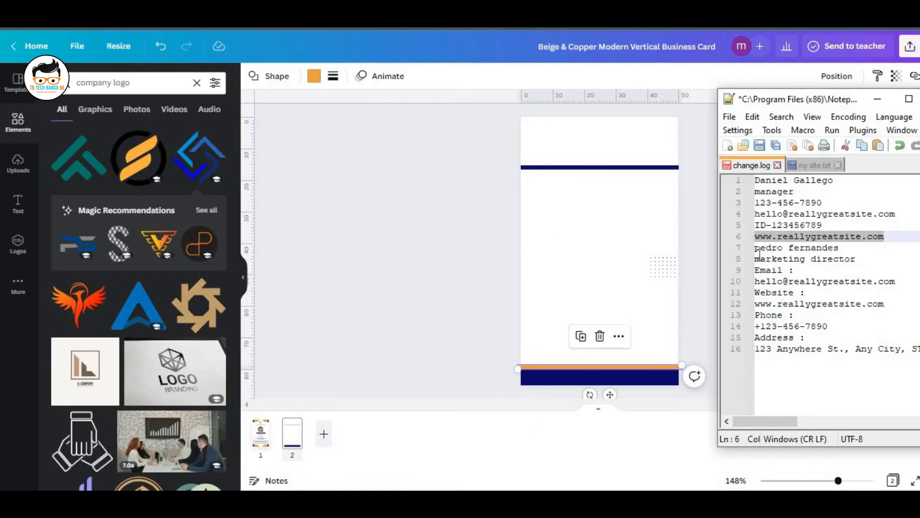
pyautogui.moveTo(759, 247); pyautogui.dragTo(856, 259)
pyautogui.rightClick(819, 254)
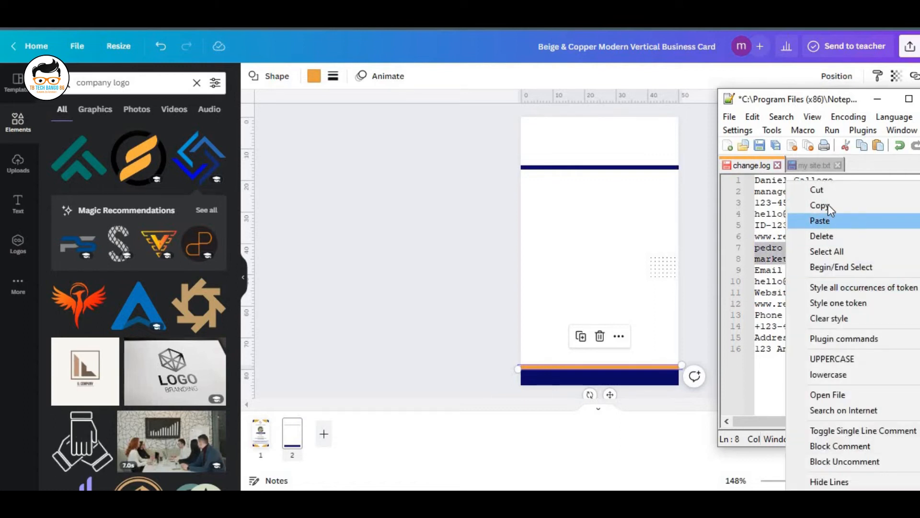
pyautogui.click(827, 205)
pyautogui.click(598, 152)
pyautogui.hotkey('ctrl', 'v')
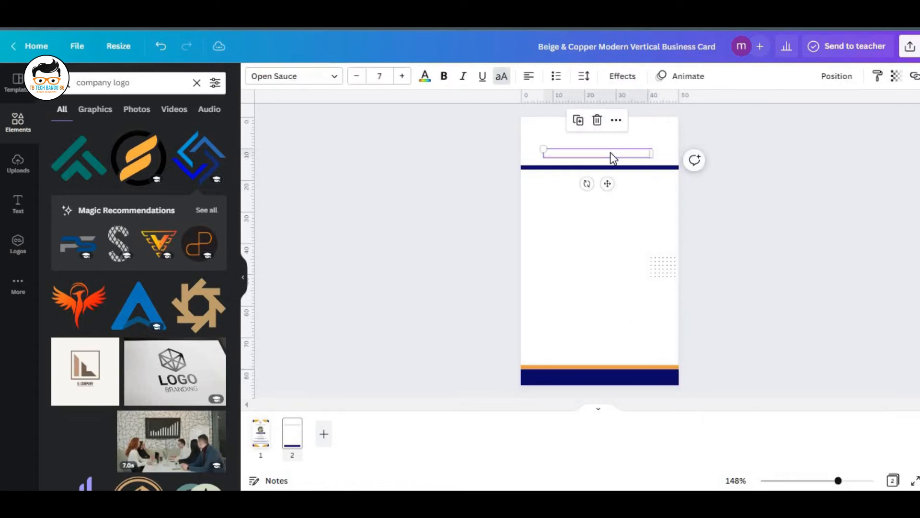
pyautogui.moveTo(598, 156); pyautogui.dragTo(610, 378)
pyautogui.click(550, 153)
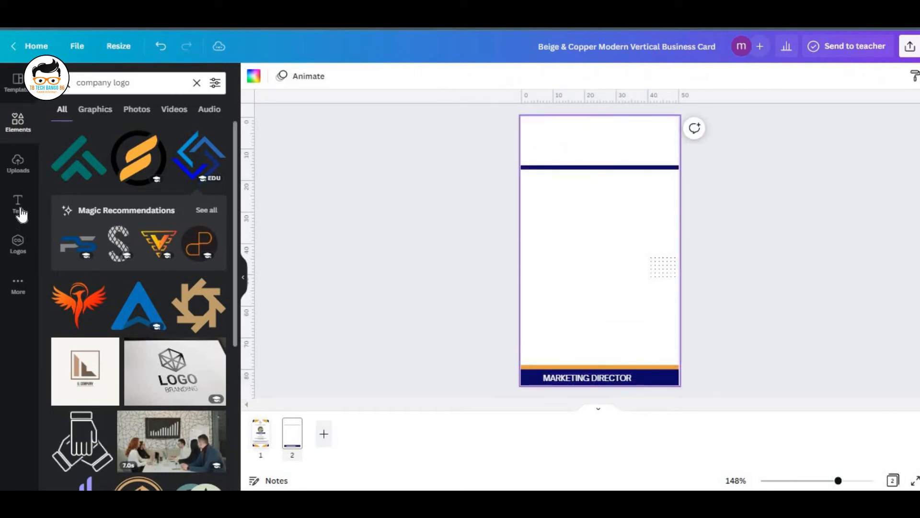
# Add a heading on page 2, paste the copied name and job title into it, and move it above the upper navy line.
pyautogui.click(18, 204)
pyautogui.click(113, 167)
pyautogui.rightClick(583, 255)
pyautogui.click(614, 319)
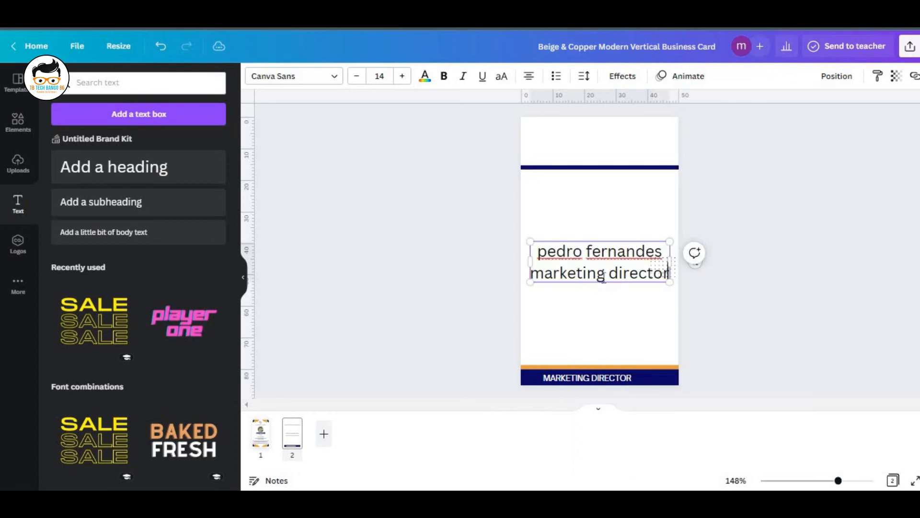
pyautogui.click(607, 200)
pyautogui.moveTo(600, 257); pyautogui.dragTo(594, 141)
# Add a square shape, stretch it to the card's width, colour it yellow and fit it behind the name and title heading.
pyautogui.click(18, 122)
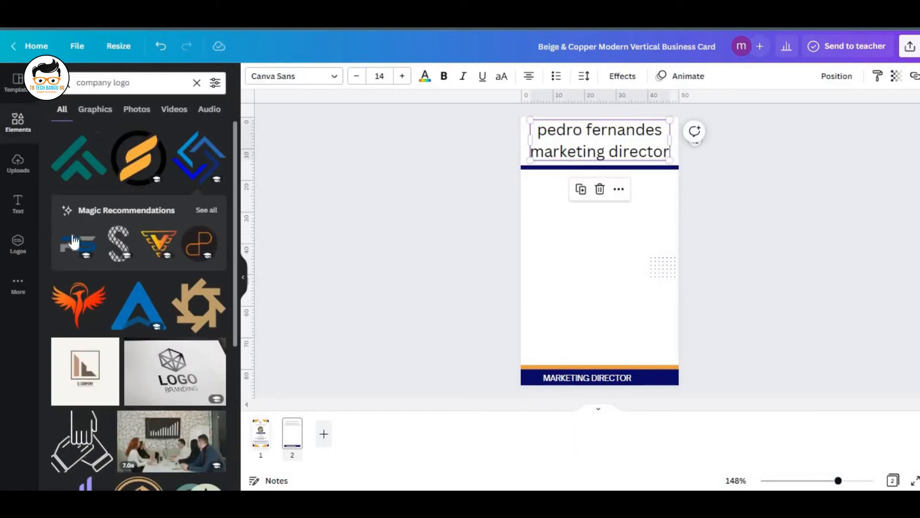
pyautogui.click(197, 83)
pyautogui.click(67, 247)
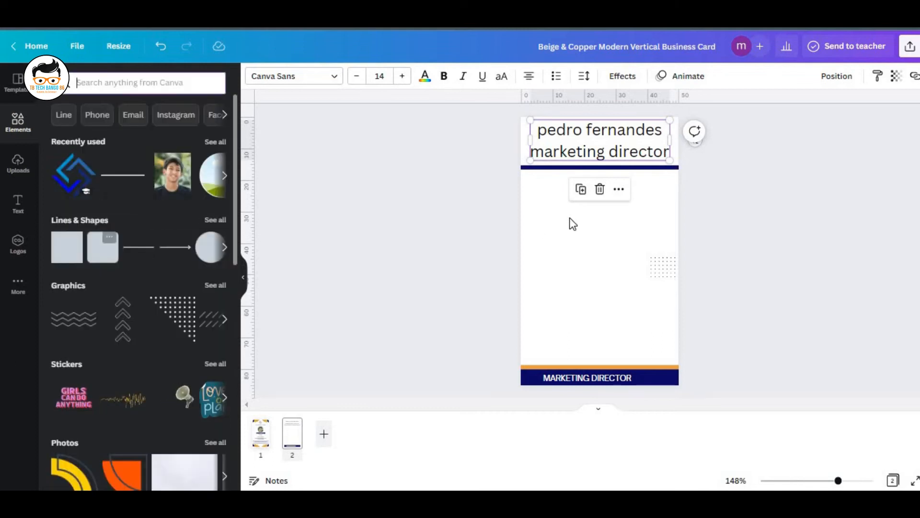
pyautogui.moveTo(577, 254); pyautogui.dragTo(518, 256)
pyautogui.moveTo(623, 251); pyautogui.dragTo(697, 251)
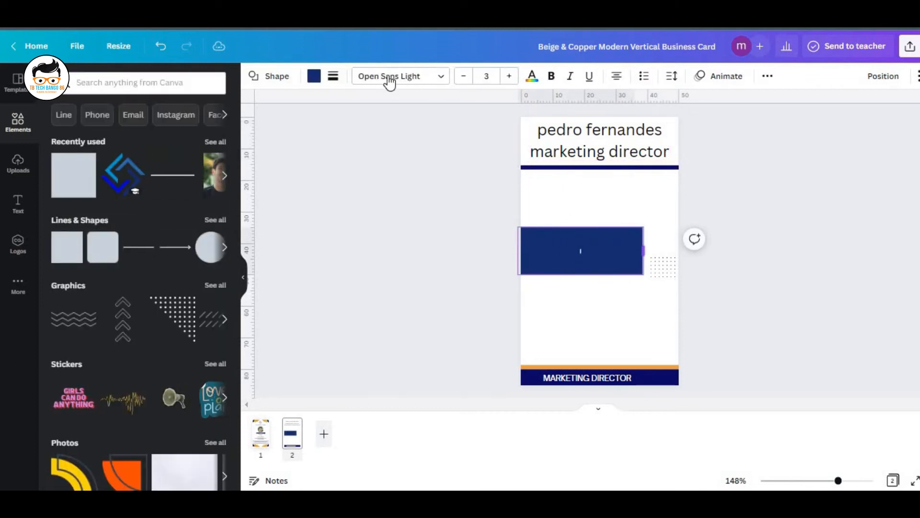
pyautogui.click(314, 76)
pyautogui.moveTo(602, 242); pyautogui.dragTo(596, 144)
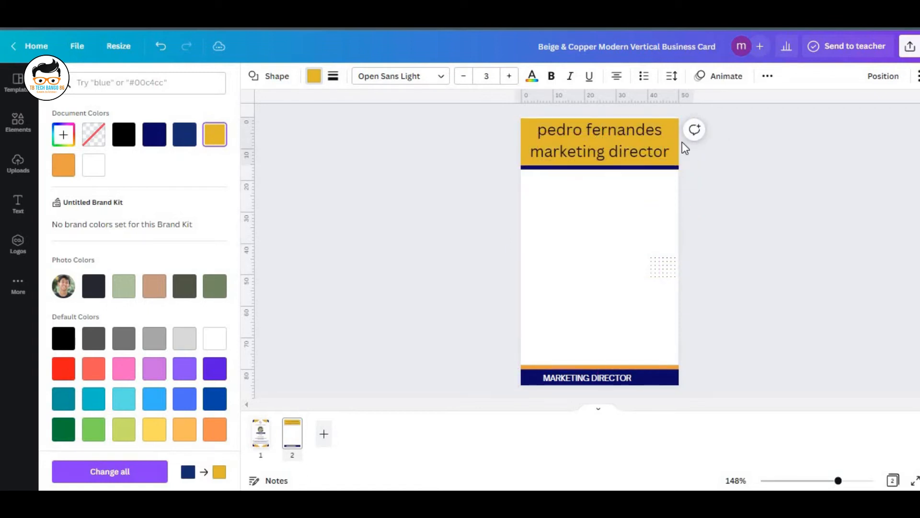
pyautogui.moveTo(600, 111); pyautogui.dragTo(600, 106)
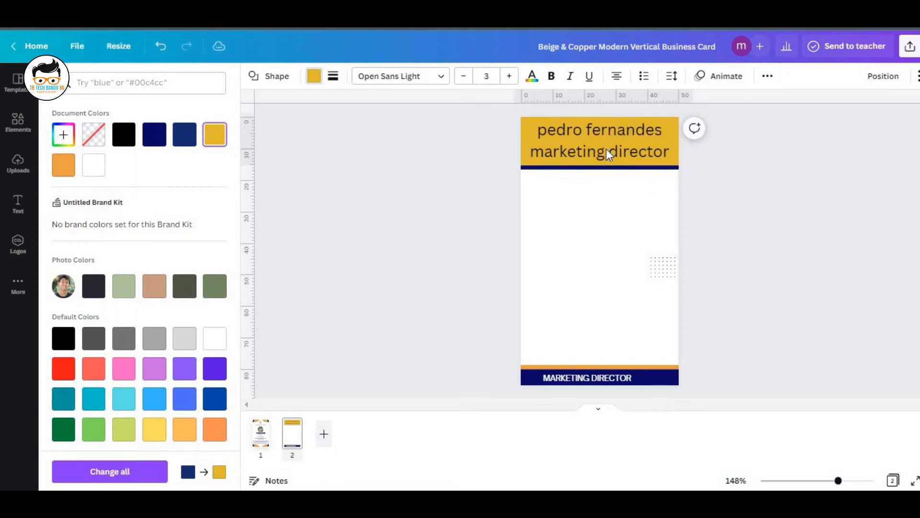
# Set the font of the name and job title heading to Agrandir Tight Medium, trying League Spartan as an alternative.
pyautogui.click(608, 152)
pyautogui.click(609, 153)
pyautogui.hotkey('ctrl', 'a')
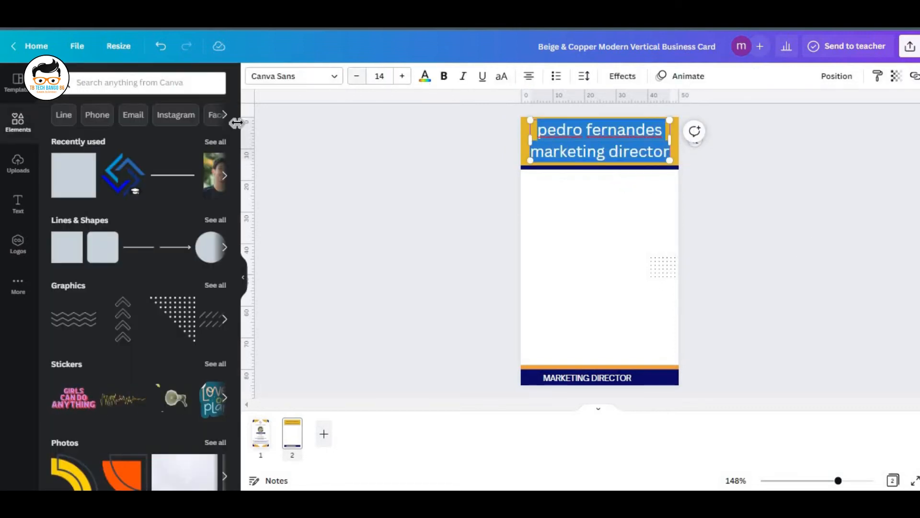
pyautogui.click(294, 76)
pyautogui.click(107, 117)
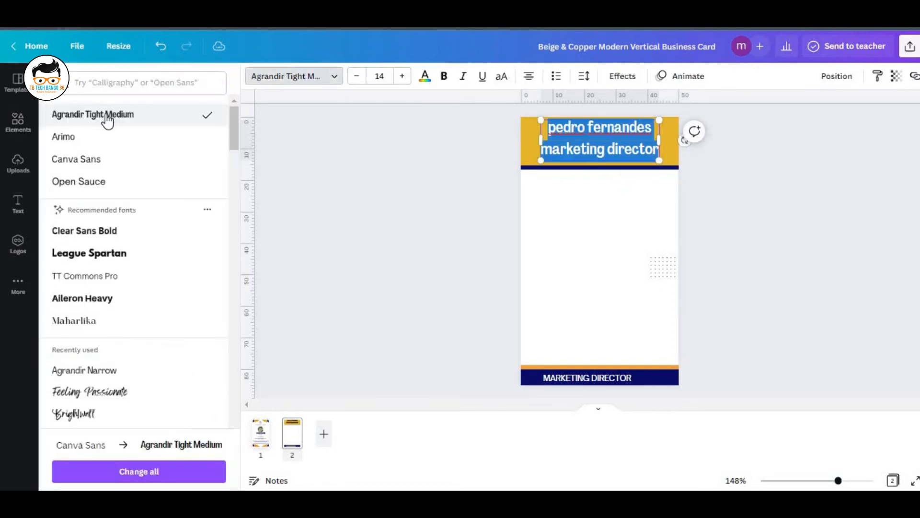
pyautogui.click(106, 261)
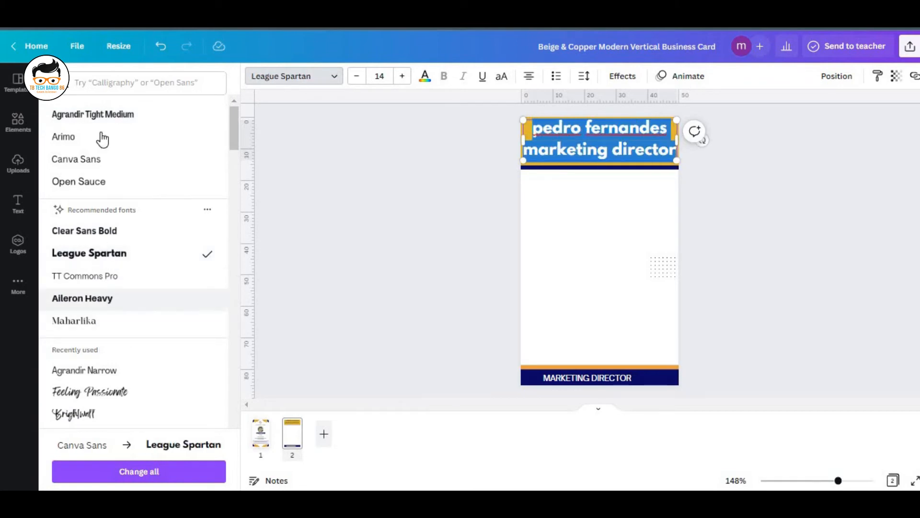
pyautogui.click(115, 120)
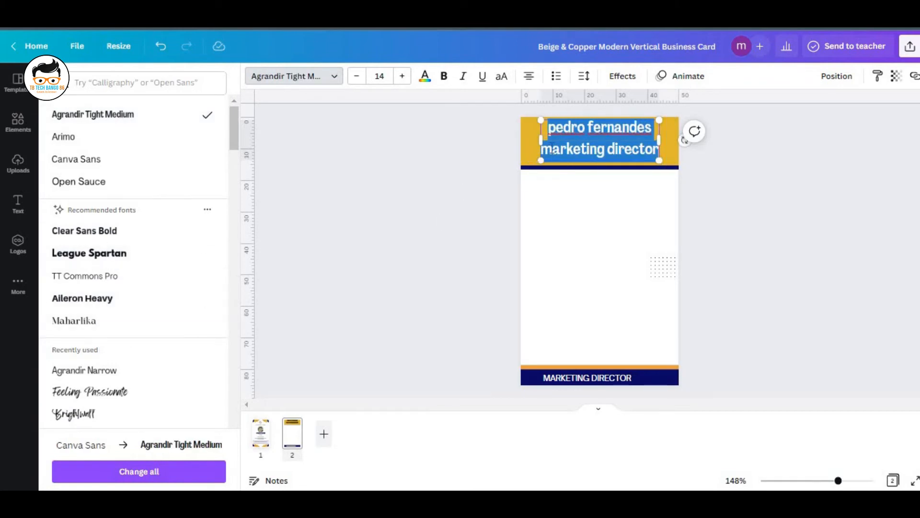
# Capitalise the initials of the employee's first and last name in the page 2 heading.
pyautogui.click(555, 126)
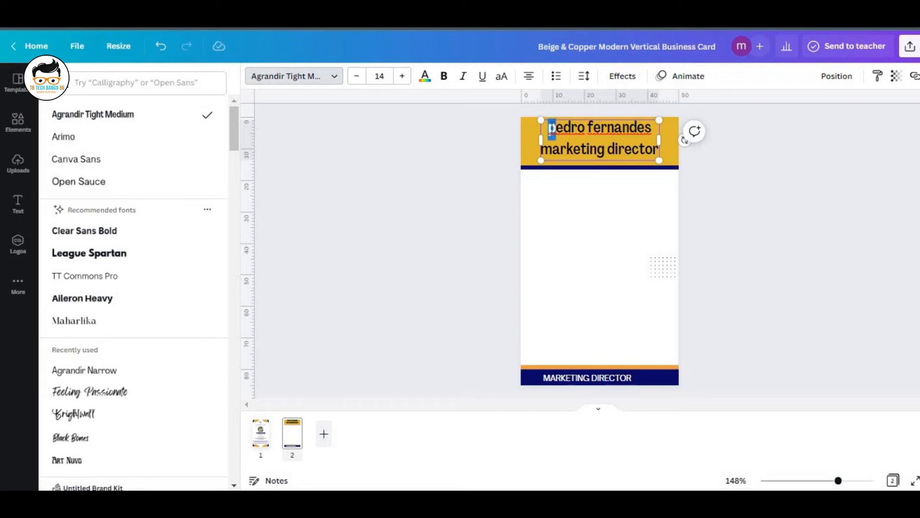
pyautogui.hotkey('ctrl', 'p')
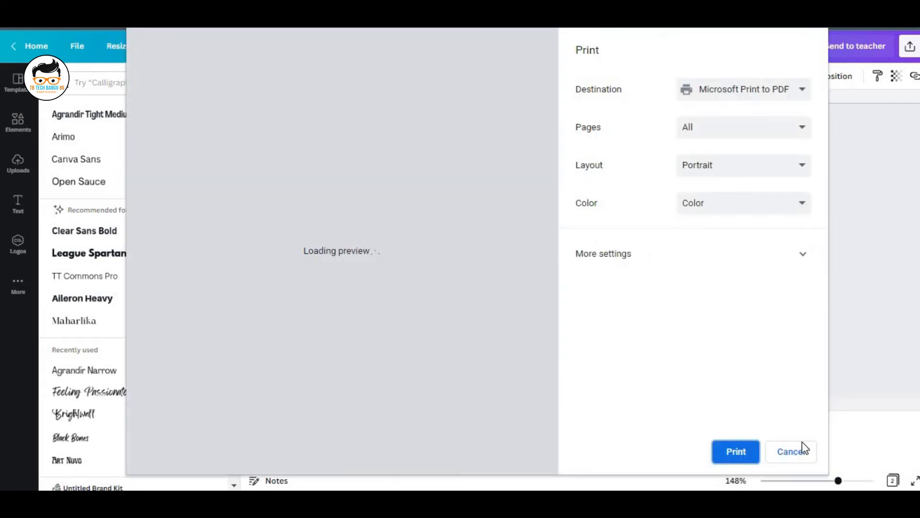
pyautogui.press('Escape')
pyautogui.write('P')
pyautogui.write('Fernandes')
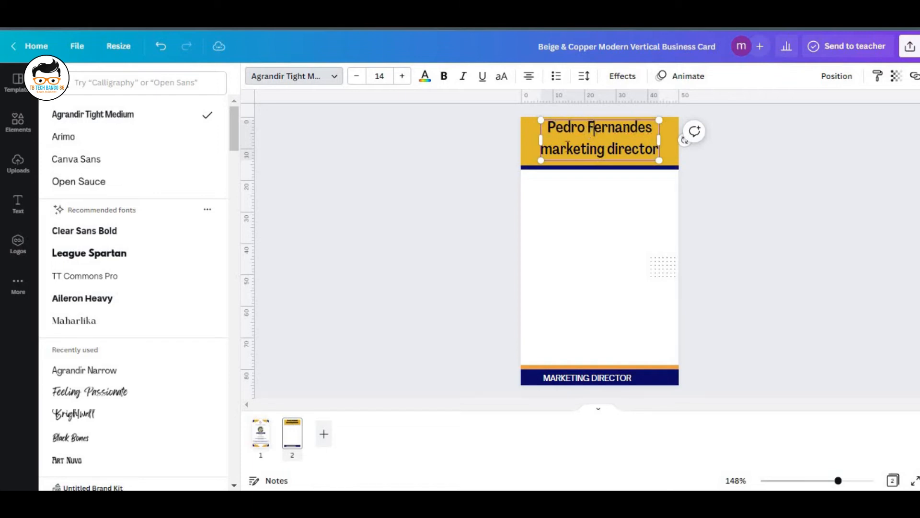
# Capitalise the job title as "Marketing Director" in the page 2 heading and colour the heading text white.
pyautogui.write('M')
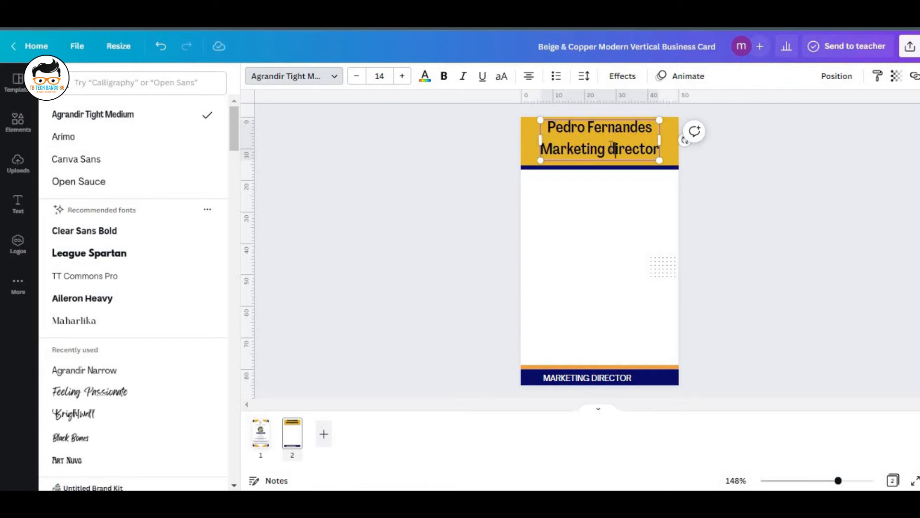
pyautogui.write('D')
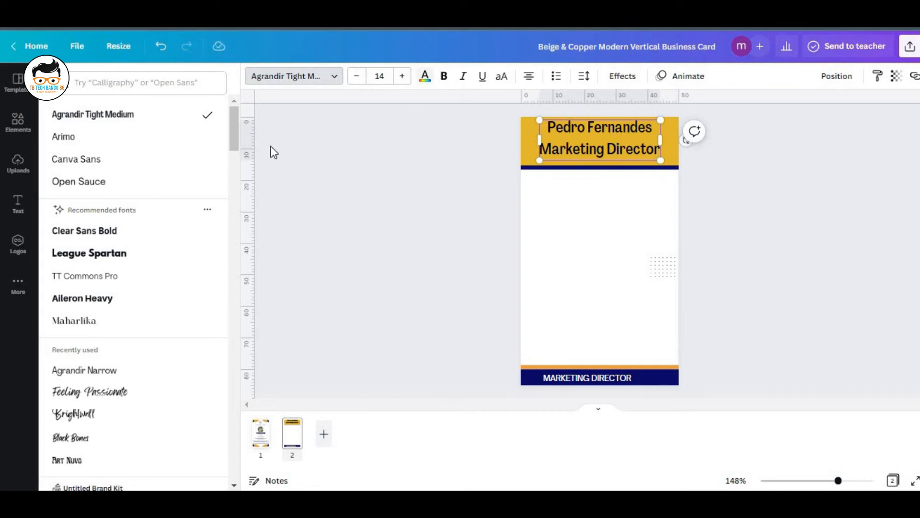
pyautogui.click(425, 75)
pyautogui.click(63, 165)
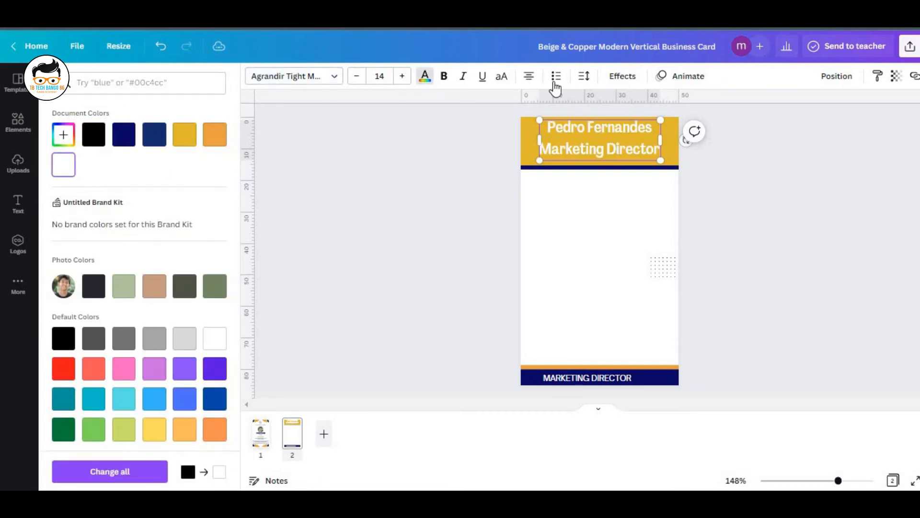
# Set the heading's line spacing to 1.01 and centre the heading within the yellow band.
pyautogui.click(584, 76)
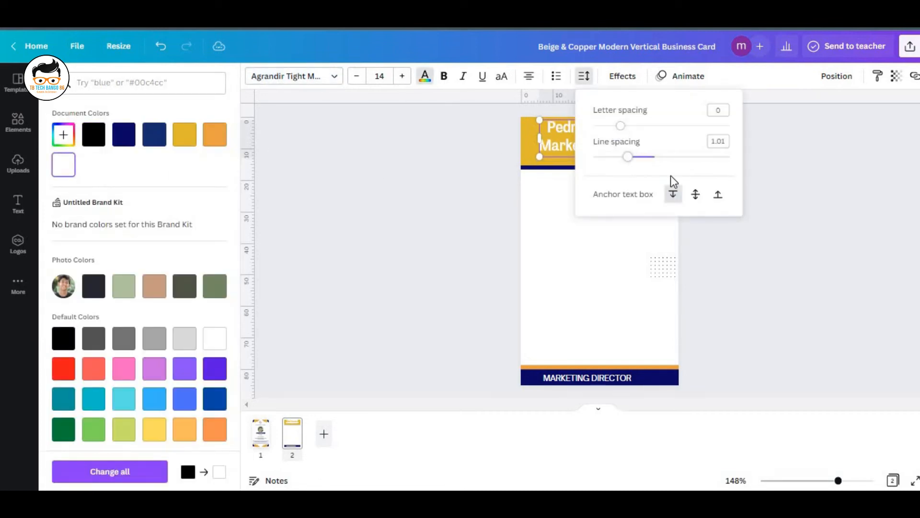
pyautogui.click(596, 137)
pyautogui.click(811, 206)
pyautogui.moveTo(594, 129); pyautogui.dragTo(615, 149)
pyautogui.click(882, 263)
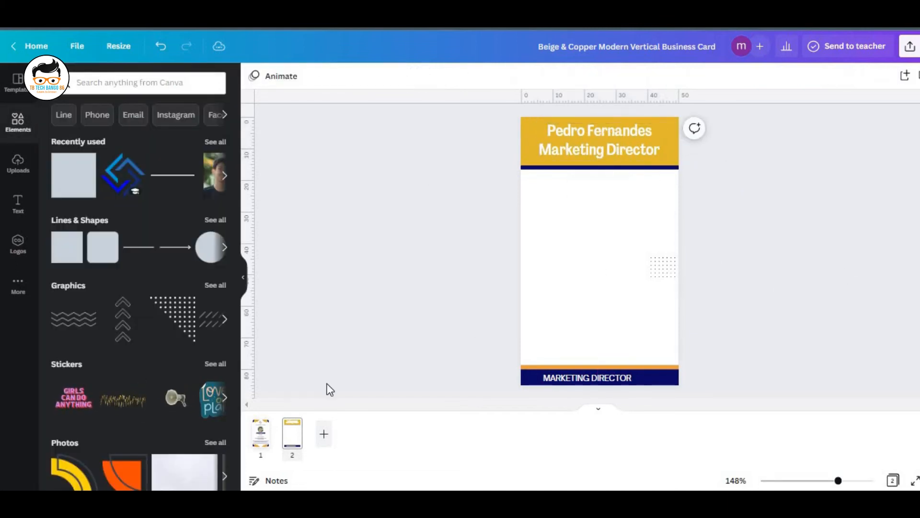
# Copy the email, website, phone and address lines from change.log in Notepad++ and paste them into a new subheading on page 2 in Canva.
pyautogui.hotkey('alt', 'Tab')
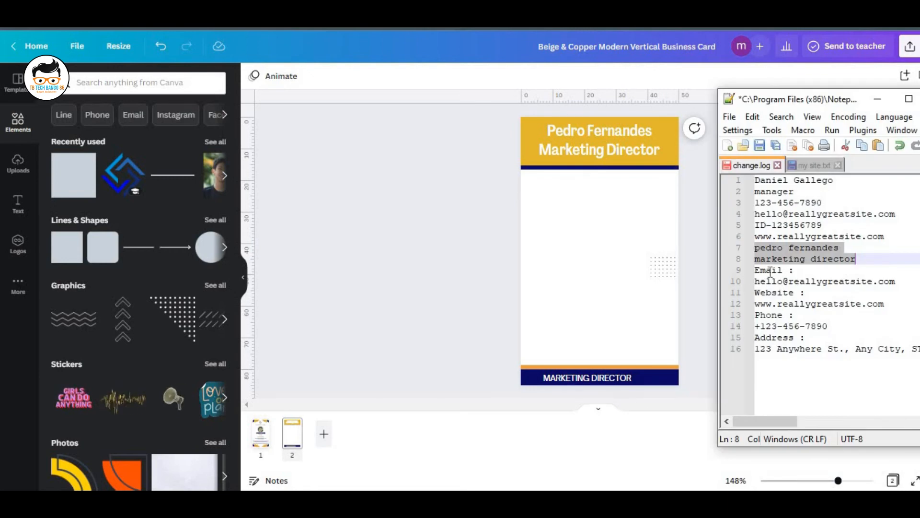
pyautogui.moveTo(756, 269); pyautogui.dragTo(916, 349)
pyautogui.rightClick(787, 347)
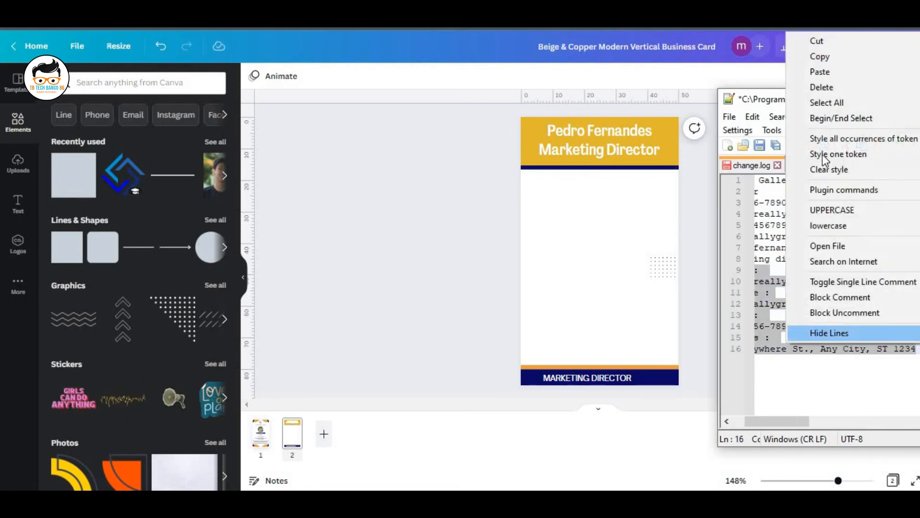
pyautogui.click(821, 56)
pyautogui.click(637, 209)
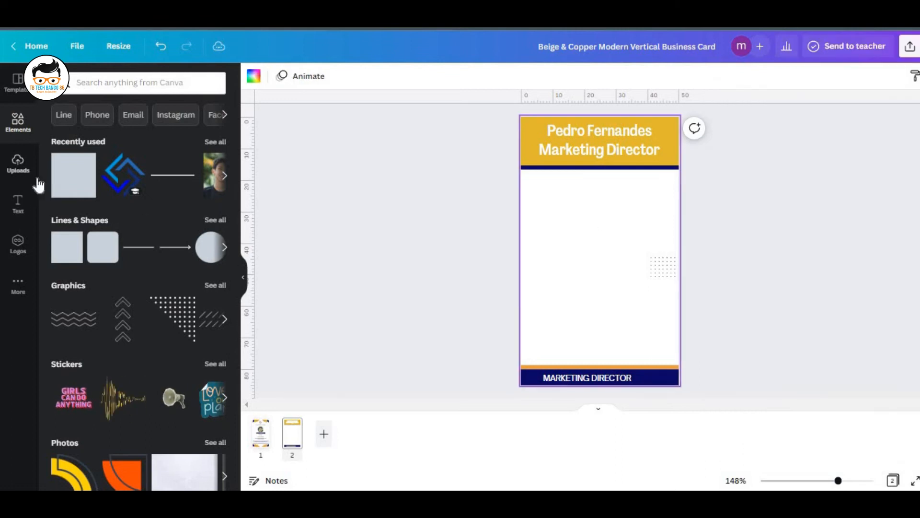
pyautogui.click(18, 204)
pyautogui.click(139, 202)
pyautogui.rightClick(581, 253)
pyautogui.click(618, 322)
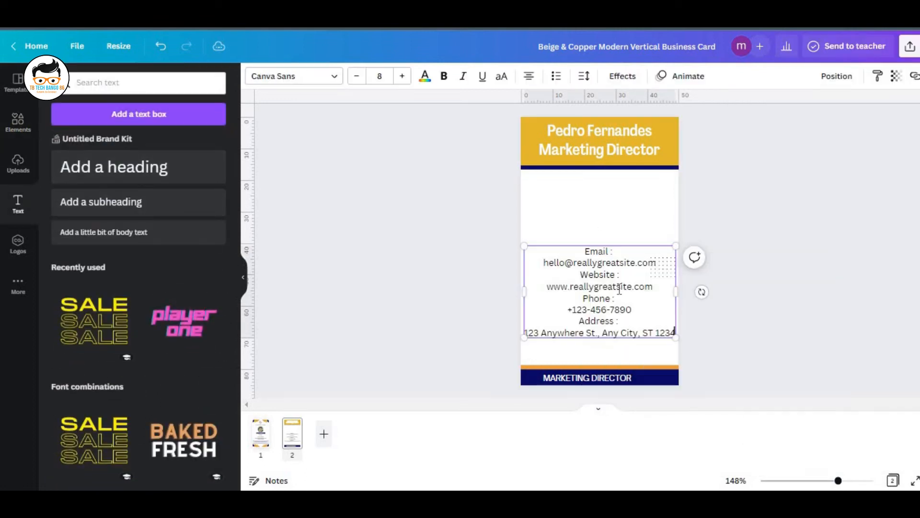
# Left-align all the text of the contact details block.
pyautogui.moveTo(611, 274); pyautogui.dragTo(614, 309)
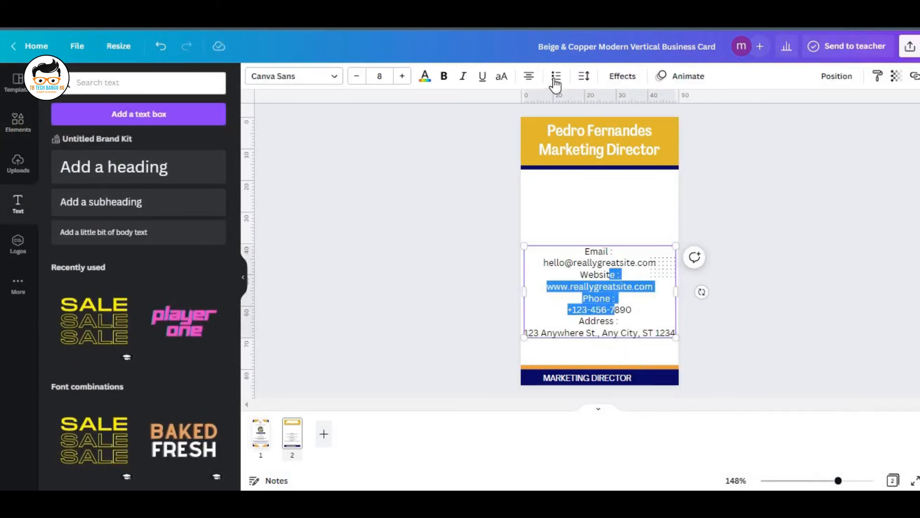
pyautogui.click(527, 85)
pyautogui.click(527, 81)
pyautogui.click(618, 216)
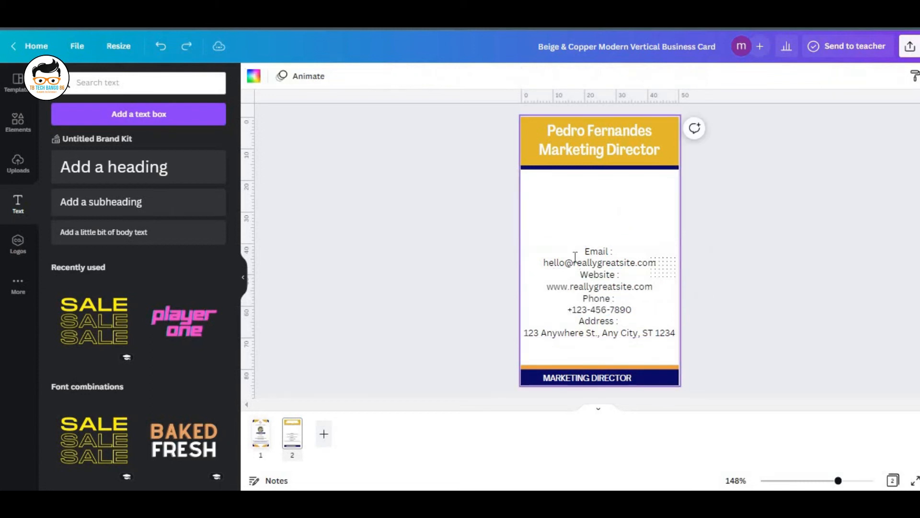
pyautogui.doubleClick(564, 256)
pyautogui.hotkey('ctrl', 'a')
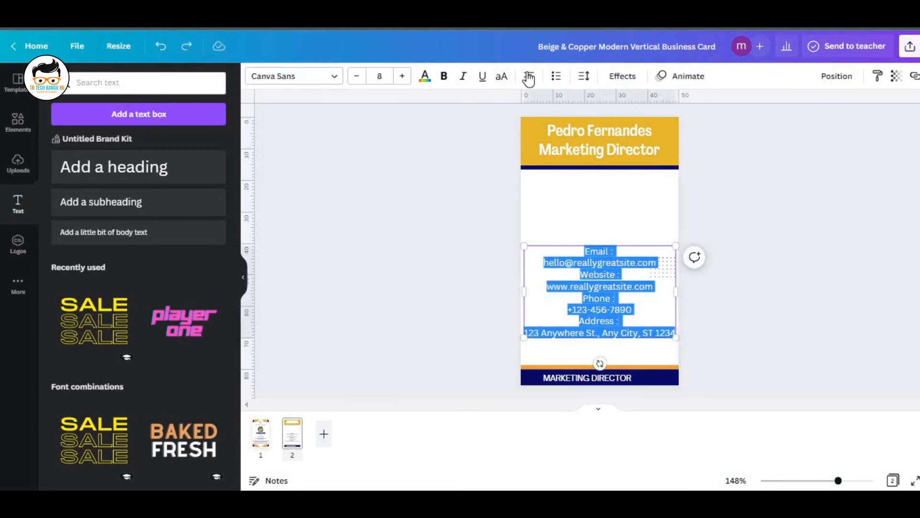
pyautogui.click(528, 77)
# Move the contact details up, narrow the text box and separate the email, website, phone and address entries with blank lines.
pyautogui.moveTo(559, 284); pyautogui.dragTo(568, 247)
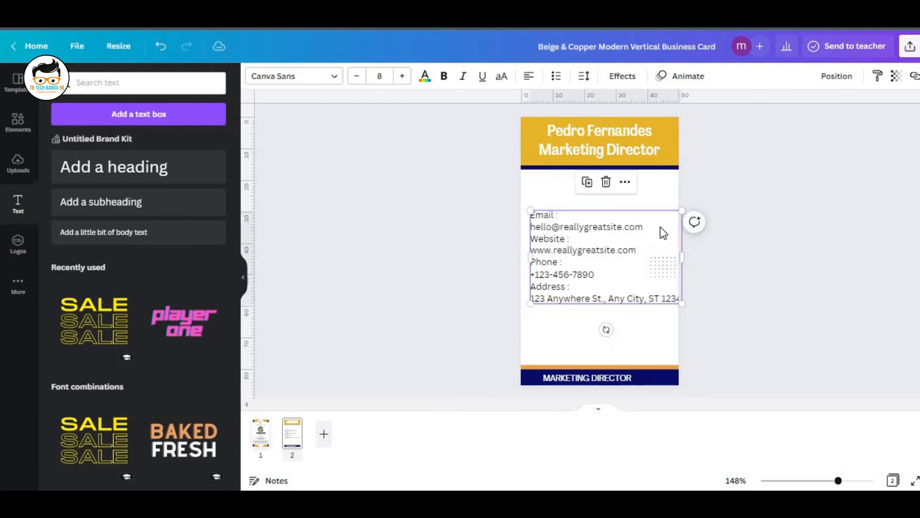
pyautogui.moveTo(682, 257); pyautogui.dragTo(656, 259)
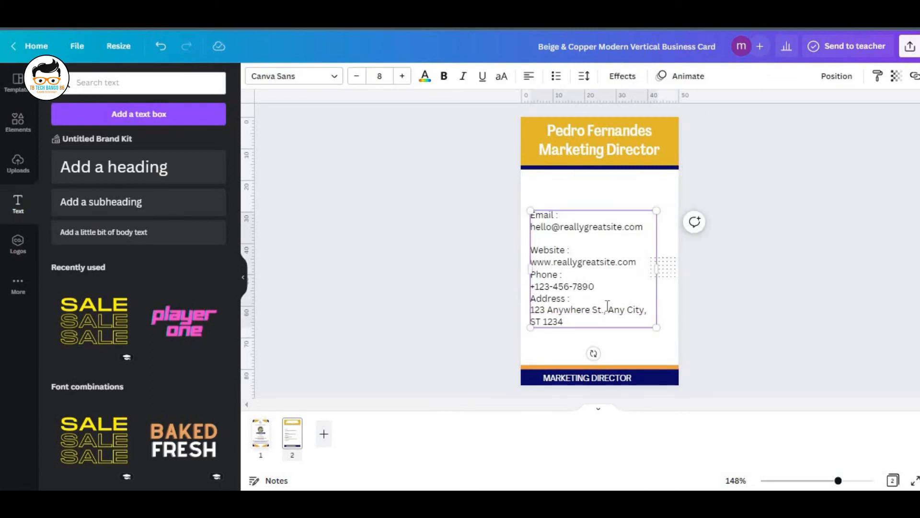
pyautogui.press('Return')
pyautogui.press('Return')
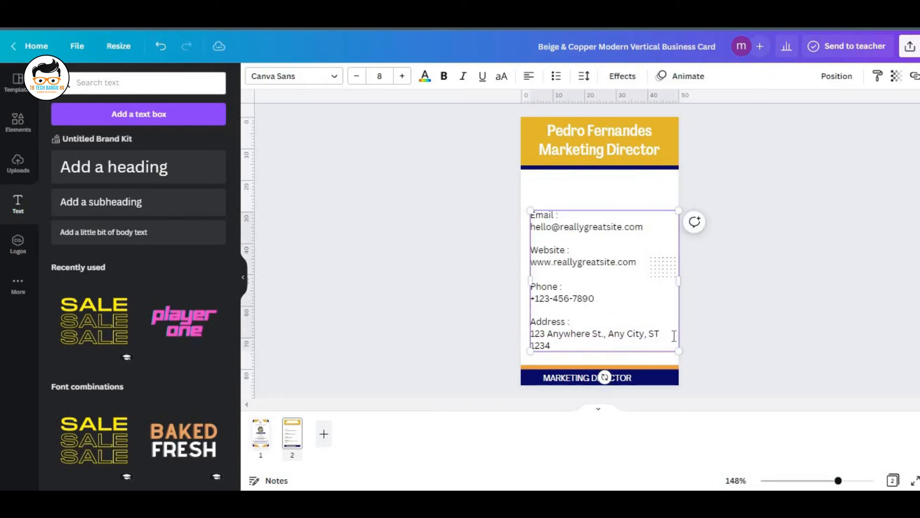
# Widen the contact details box, scale its text down to size 6.9 and place it near the card's left edge.
pyautogui.moveTo(679, 281); pyautogui.dragTo(692, 282)
pyautogui.moveTo(530, 212); pyautogui.dragTo(552, 228)
pyautogui.click(763, 331)
pyautogui.moveTo(568, 303); pyautogui.dragTo(547, 304)
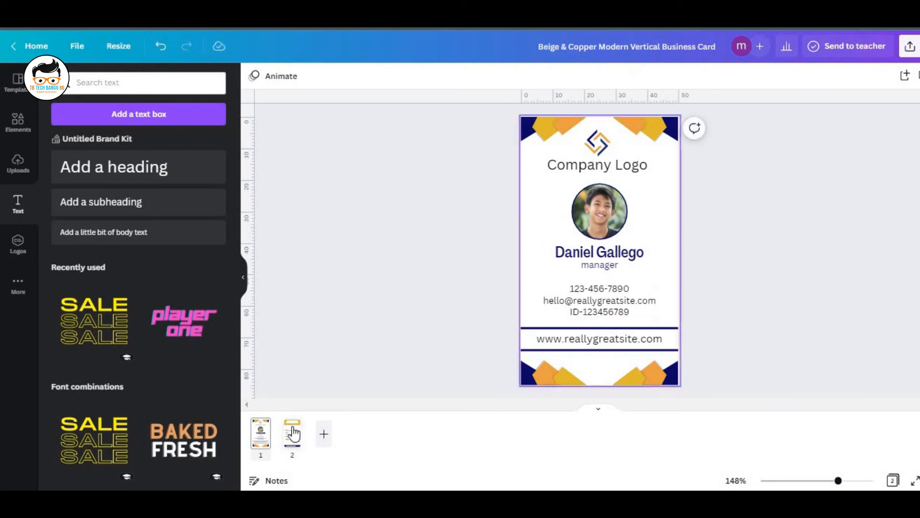
pyautogui.click(294, 434)
pyautogui.moveTo(562, 285); pyautogui.dragTo(558, 282)
# Move the "MARKETING DIRECTOR" text from the lower navy bar to below the upper navy line, enlarge it and centre it above the contact details.
pyautogui.moveTo(604, 377); pyautogui.dragTo(634, 147)
pyautogui.moveTo(631, 154); pyautogui.dragTo(638, 183)
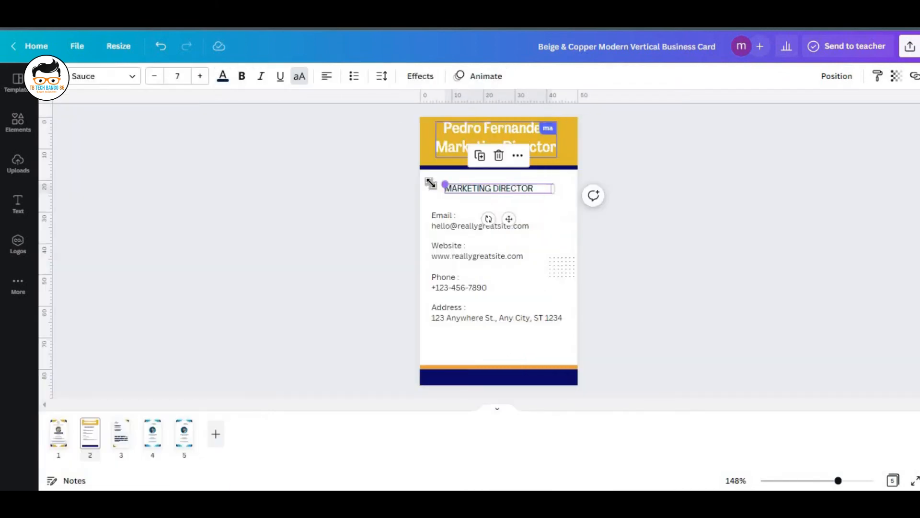
pyautogui.moveTo(444, 184); pyautogui.dragTo(557, 191)
pyautogui.moveTo(440, 185); pyautogui.dragTo(479, 187)
pyautogui.moveTo(478, 189); pyautogui.dragTo(472, 193)
# Set the name and job title heading's font to Ador Orjoma Unicode Reg, trying Antonio Bold as an alternative.
pyautogui.click(449, 145)
pyautogui.moveTo(444, 129); pyautogui.dragTo(550, 151)
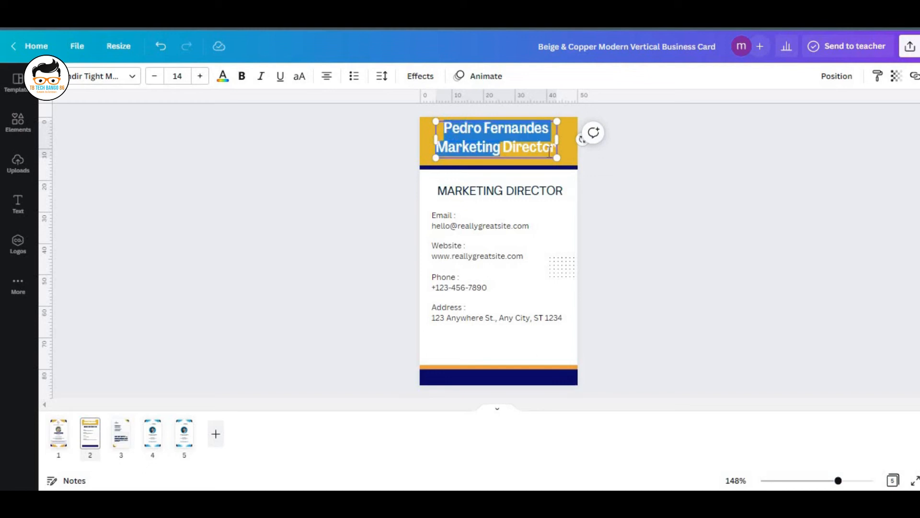
pyautogui.click(95, 320)
pyautogui.scroll(-3, 104, 364)
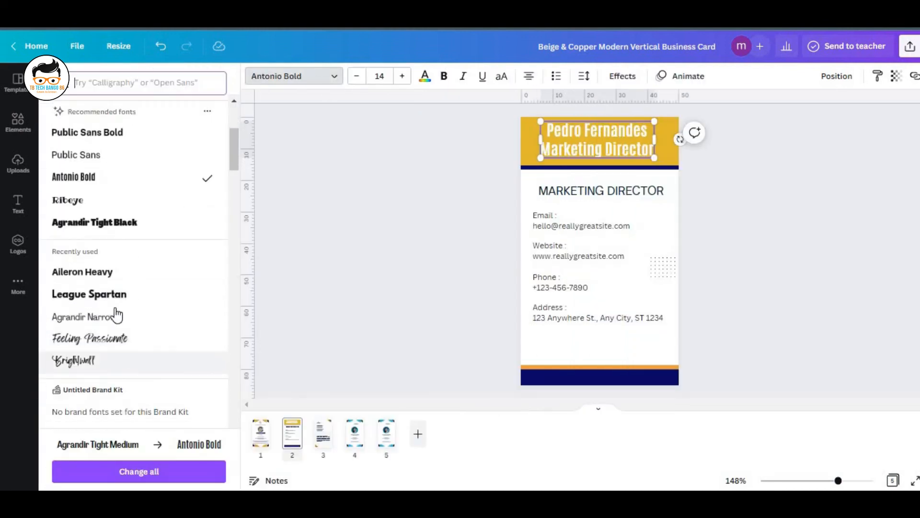
pyautogui.scroll(-6, 144, 258)
pyautogui.click(136, 230)
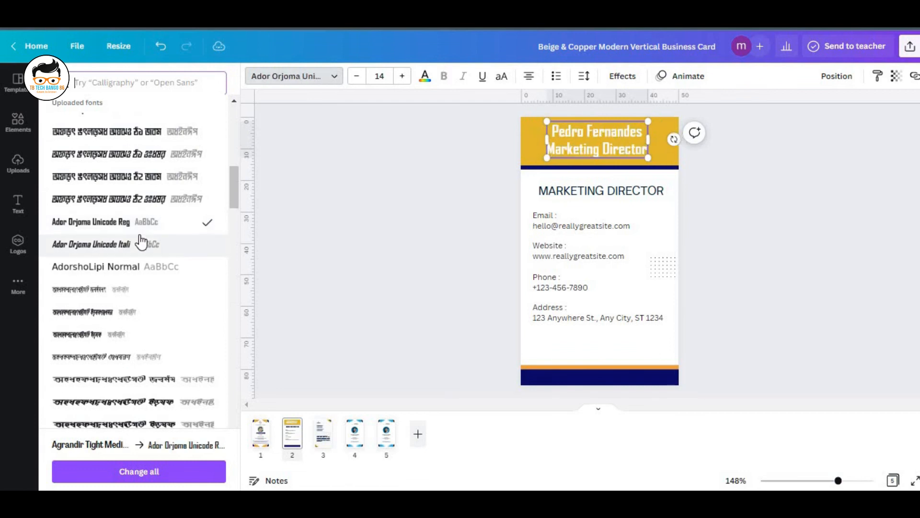
# Try several document colours on the heading text and settle on the dark navy used for the bars.
pyautogui.click(425, 76)
pyautogui.click(184, 134)
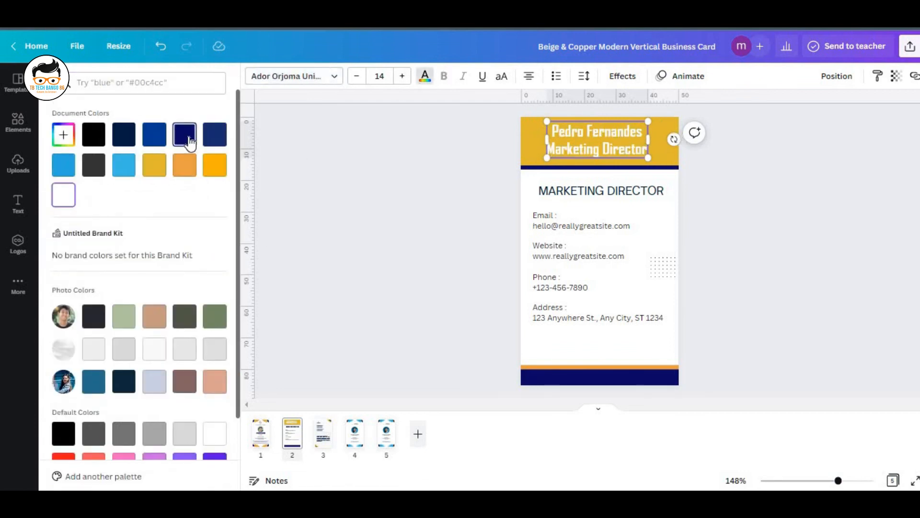
pyautogui.click(150, 139)
pyautogui.click(214, 139)
pyautogui.click(96, 164)
pyautogui.click(97, 139)
pyautogui.click(118, 140)
pyautogui.click(184, 139)
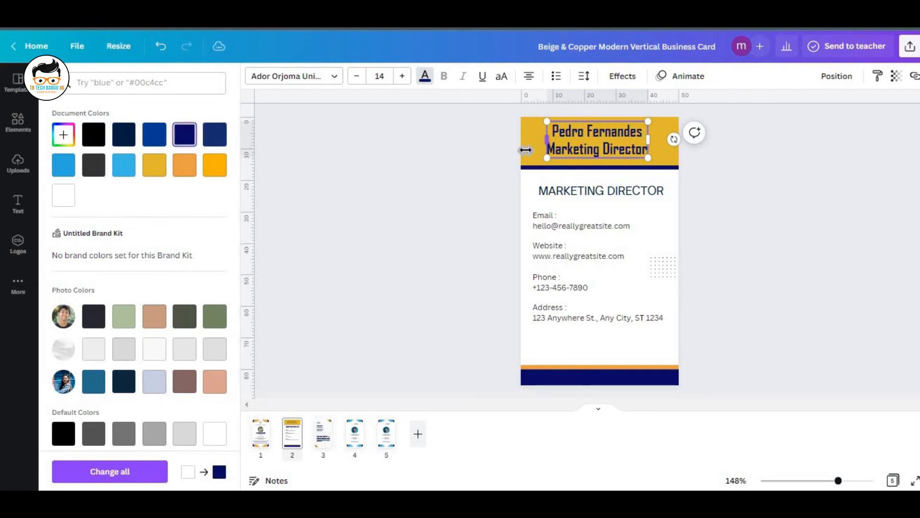
# Reposition the navy name and job title heading so it is centred in the yellow band.
pyautogui.click(718, 354)
pyautogui.moveTo(497, 145); pyautogui.dragTo(510, 147)
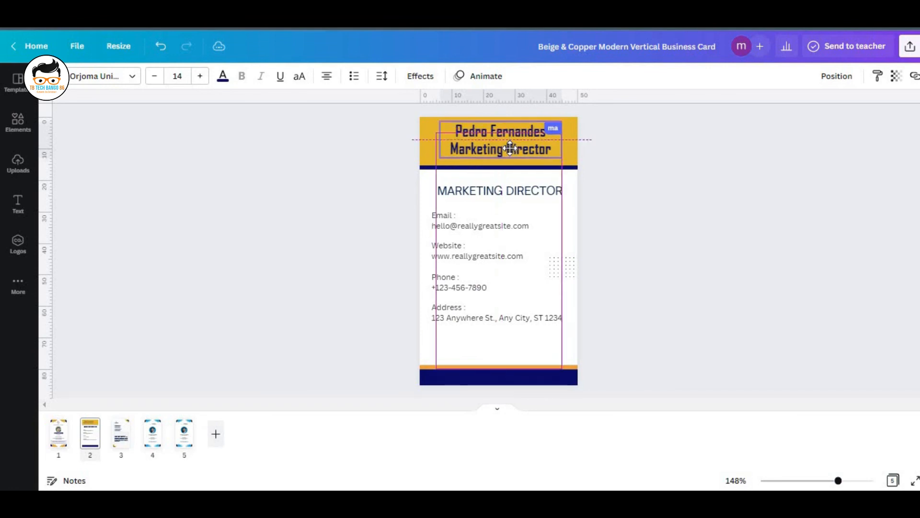
pyautogui.click(661, 284)
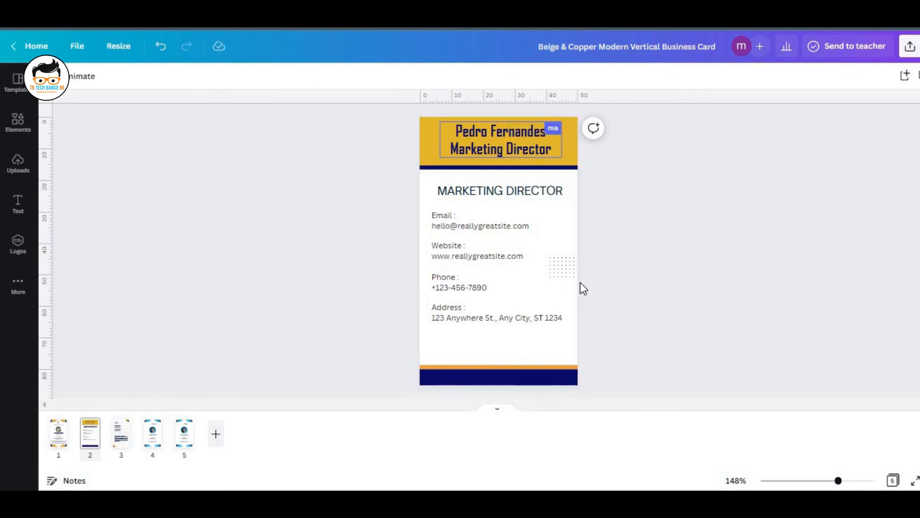
# Enlarge the dotted pattern at the card's right edge and undo the accidental shift of the contact details.
pyautogui.click(586, 267)
pyautogui.click(582, 265)
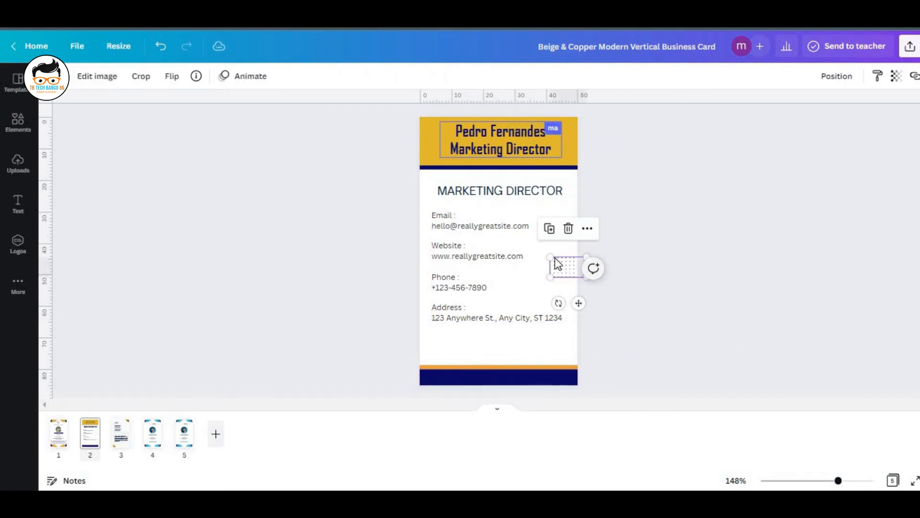
pyautogui.moveTo(551, 258)
pyautogui.mouseDown()
pyautogui.moveTo(537, 250)
pyautogui.moveTo(559, 267)
pyautogui.mouseUp()
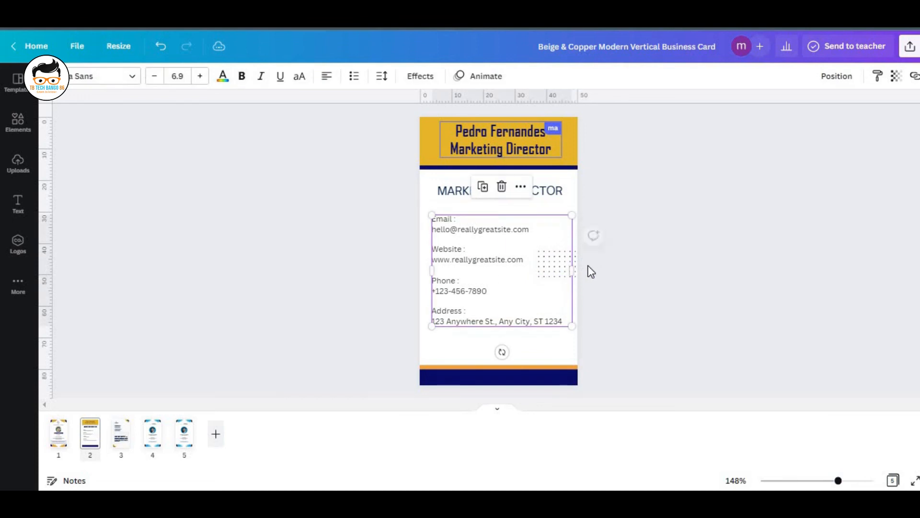
pyautogui.hotkey('ctrl', 'z')
pyautogui.click(582, 256)
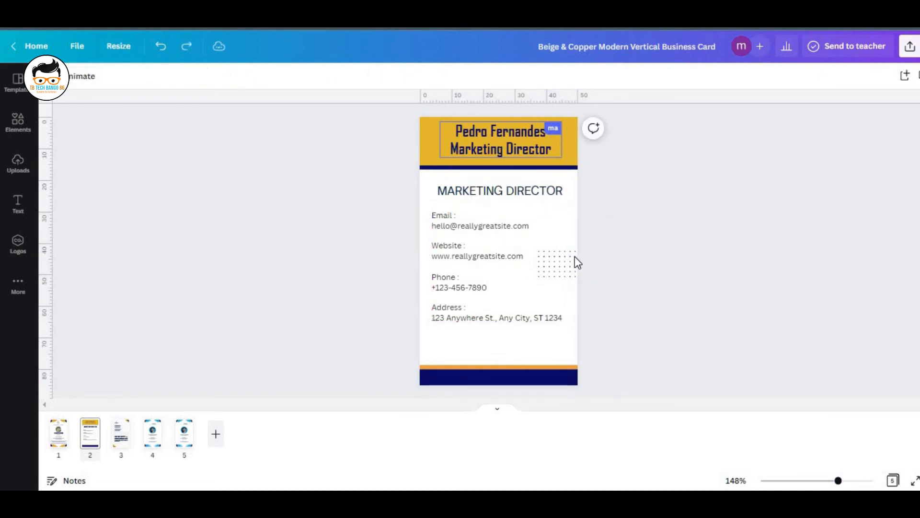
# Arrange dotted patterns in both lower corners above the orange line and partly off the card's right edge beside the email entry.
pyautogui.click(577, 263)
pyautogui.moveTo(579, 267); pyautogui.dragTo(409, 349)
pyautogui.moveTo(567, 345); pyautogui.dragTo(566, 225)
pyautogui.click(574, 227)
pyautogui.moveTo(573, 226); pyautogui.dragTo(633, 231)
pyautogui.click(576, 224)
pyautogui.click(735, 278)
pyautogui.moveTo(589, 234)
pyautogui.mouseDown()
pyautogui.moveTo(598, 226)
pyautogui.moveTo(604, 236)
pyautogui.mouseUp()
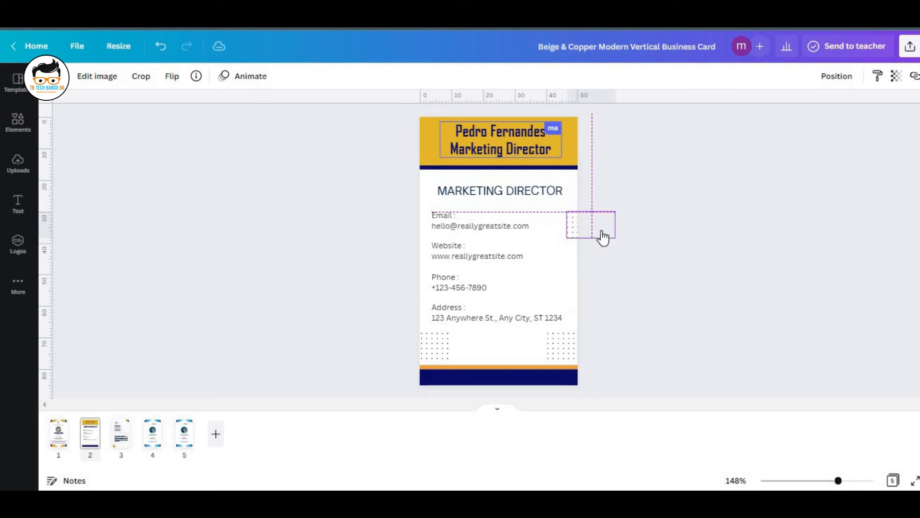
pyautogui.click(717, 322)
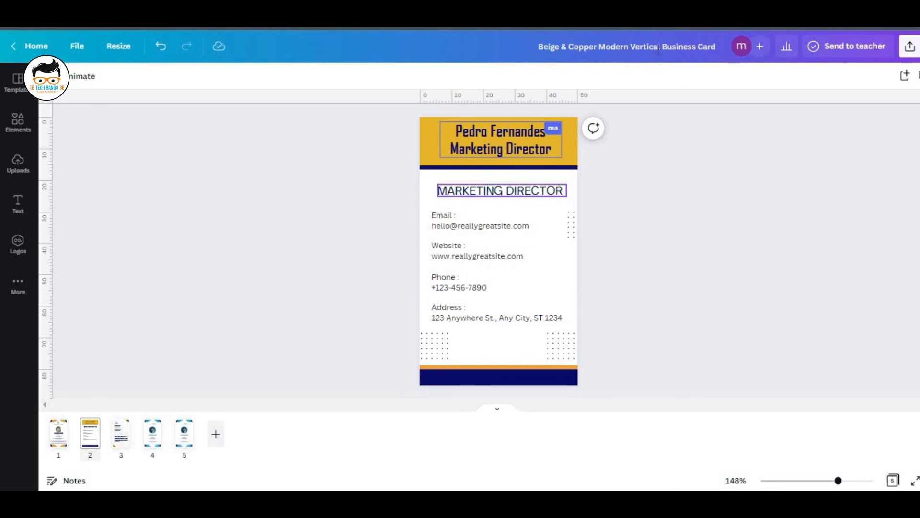
# Apply a Shadow effect to the page 2 heading with blur 38 and transparency 18.
pyautogui.click(500, 140)
pyautogui.click(419, 75)
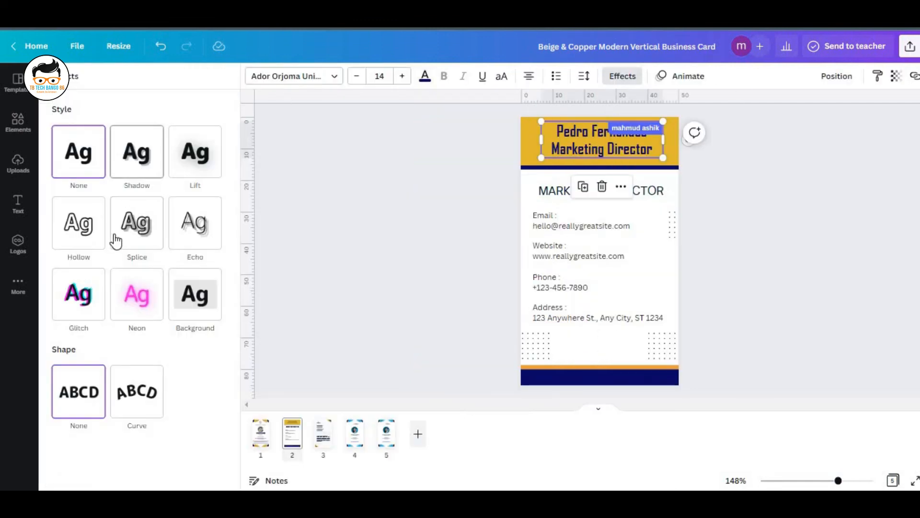
pyautogui.click(141, 159)
pyautogui.click(212, 331)
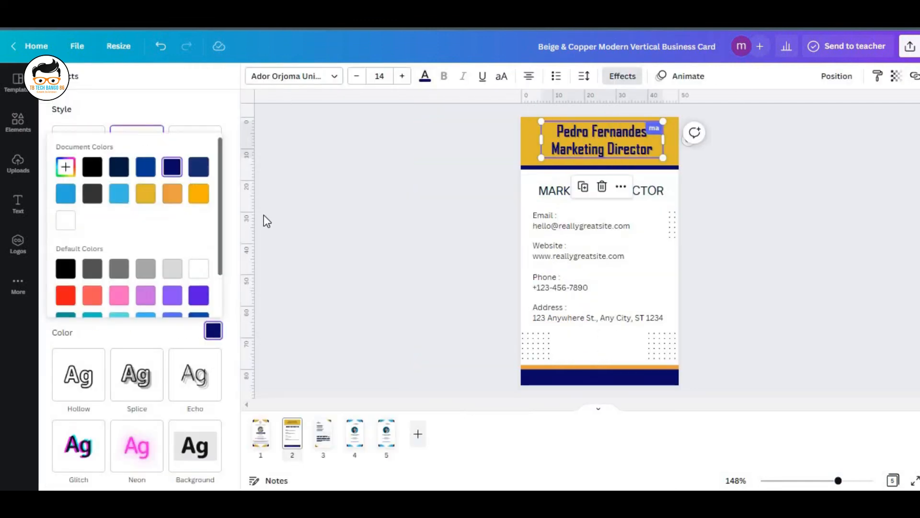
pyautogui.click(224, 111)
pyautogui.moveTo(52, 280); pyautogui.dragTo(116, 281)
pyautogui.moveTo(119, 312)
pyautogui.mouseDown()
pyautogui.moveTo(93, 313)
pyautogui.moveTo(122, 312)
pyautogui.mouseUp()
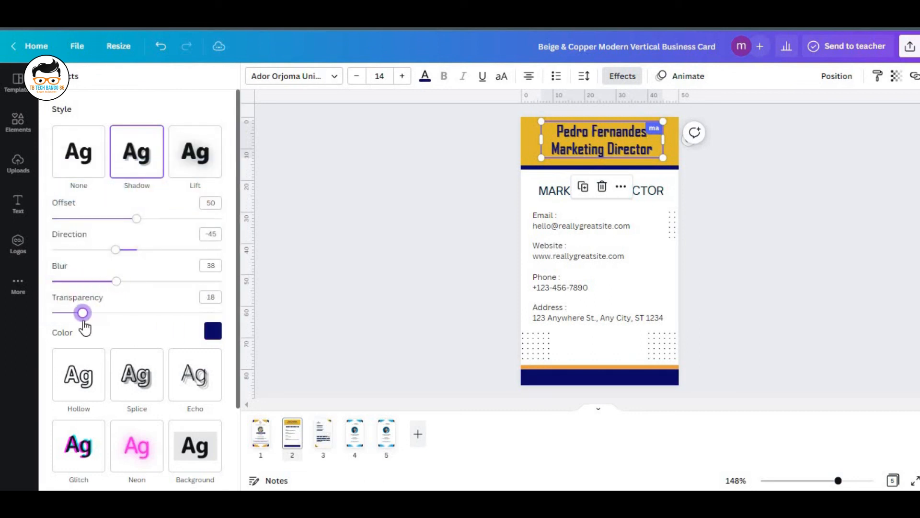
pyautogui.click(874, 333)
# On page 1, move the employee's name up clear of the job title and nudge the phone, email and ID lines slightly upward.
pyautogui.click(515, 156)
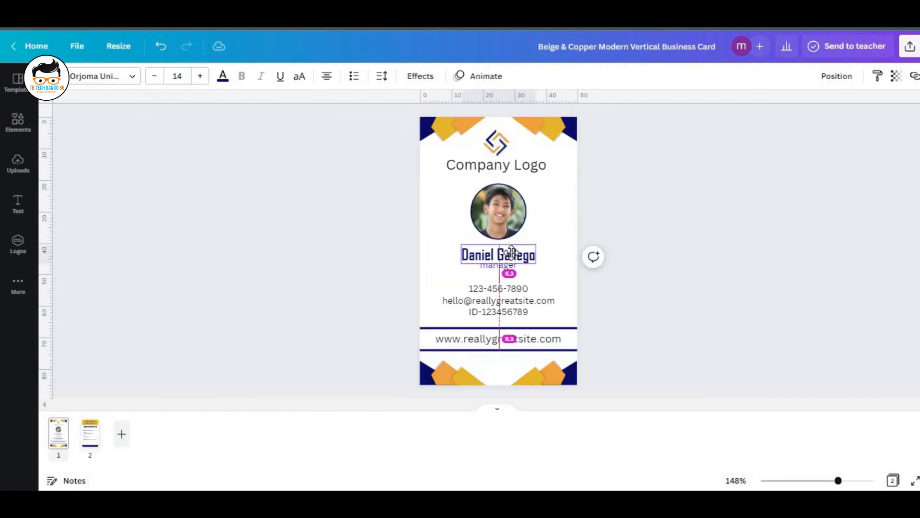
pyautogui.moveTo(510, 252); pyautogui.dragTo(511, 251)
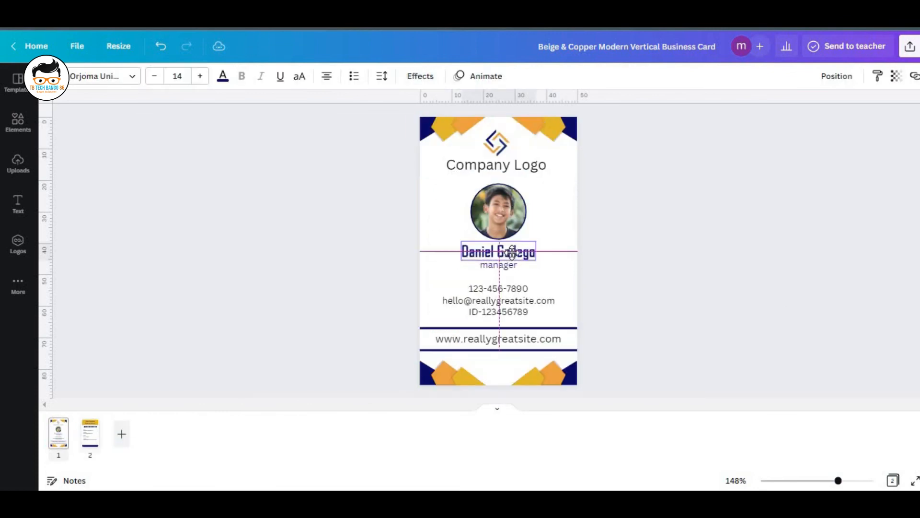
pyautogui.click(629, 357)
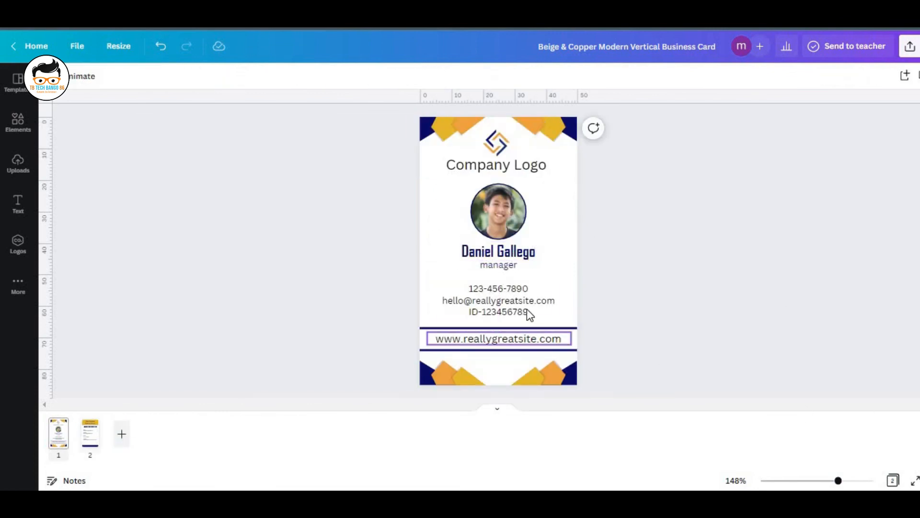
pyautogui.moveTo(527, 312); pyautogui.dragTo(524, 307)
pyautogui.click(148, 431)
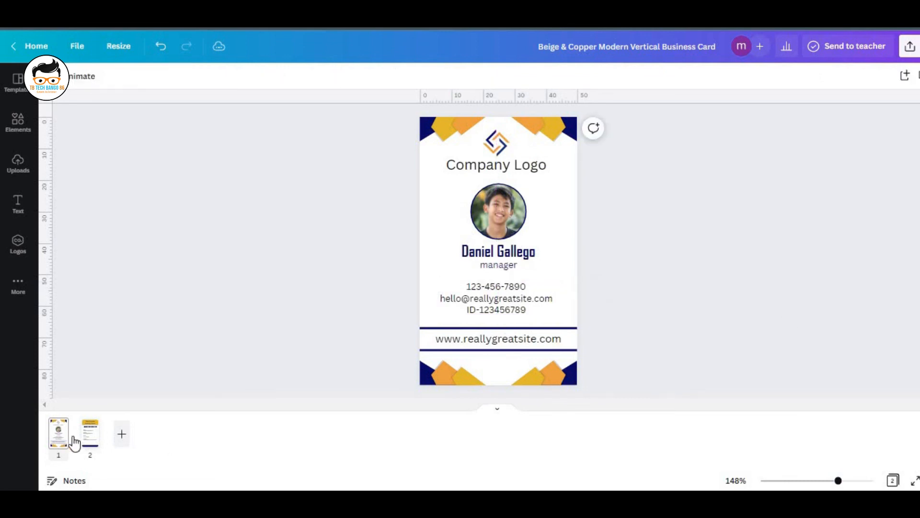
# Download all pages of the ID card design as JPG.
pyautogui.click(909, 46)
pyautogui.click(772, 316)
pyautogui.click(796, 125)
pyautogui.click(763, 194)
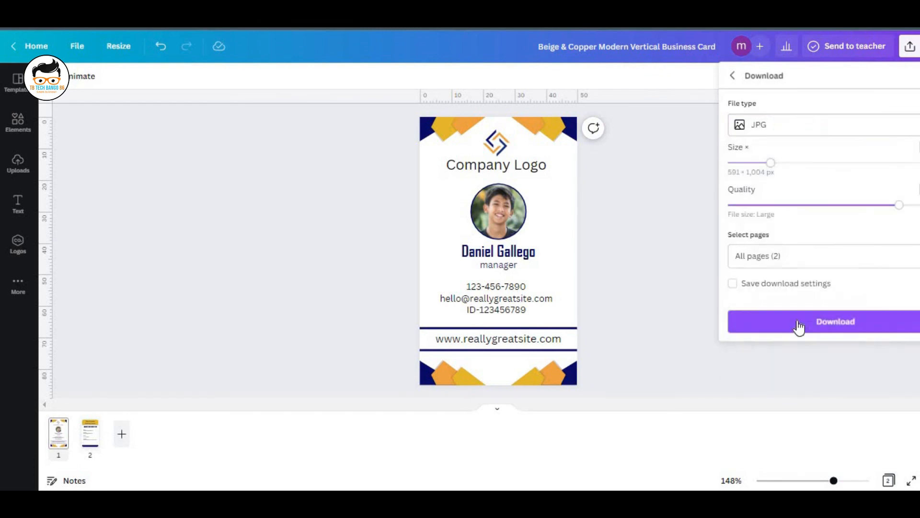
pyautogui.click(797, 321)
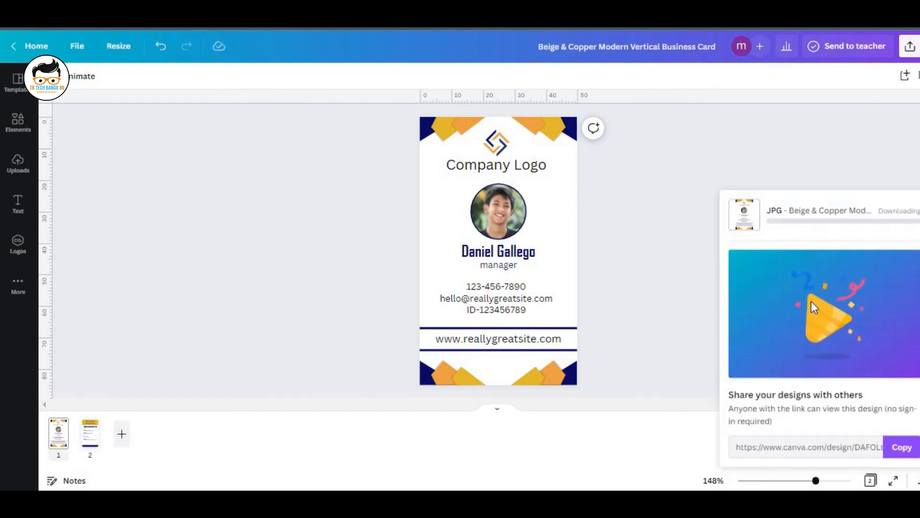